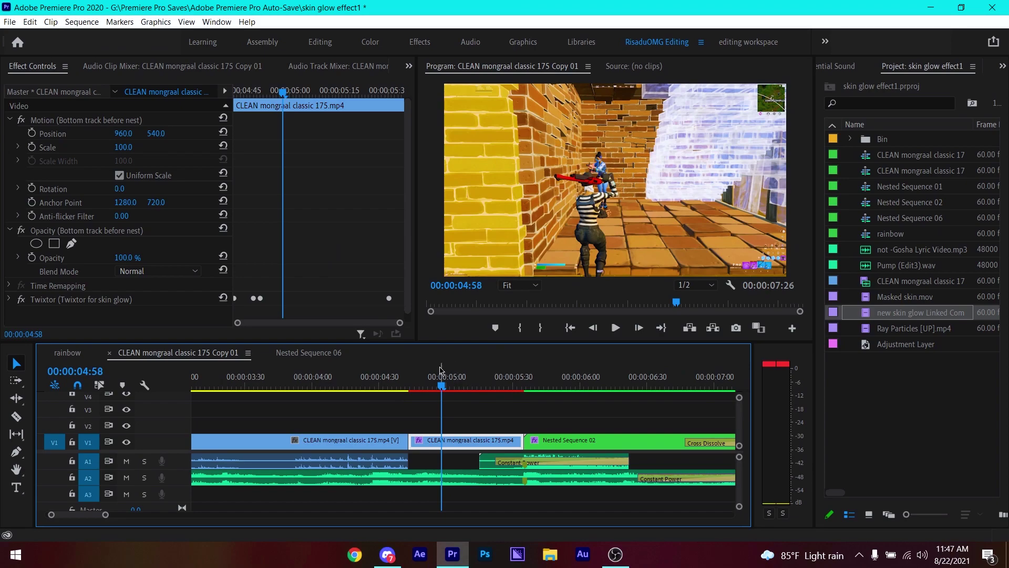
# Step: Move the playhead to 00:00:05:02 and preview the footage there
pyautogui.click(402, 390)
pyautogui.moveTo(402, 391); pyautogui.dragTo(461, 395)
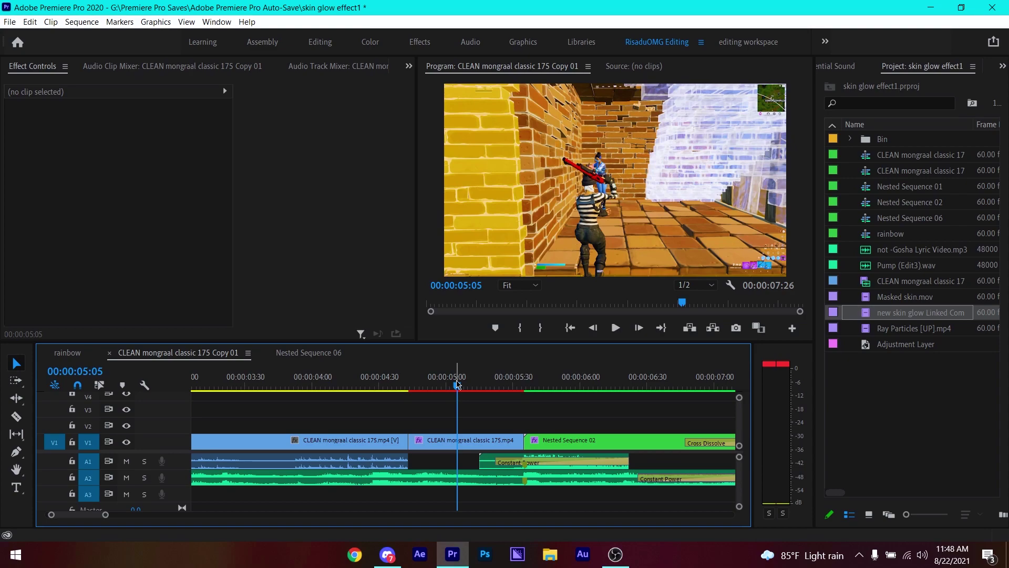
pyautogui.moveTo(457, 384); pyautogui.dragTo(456, 406)
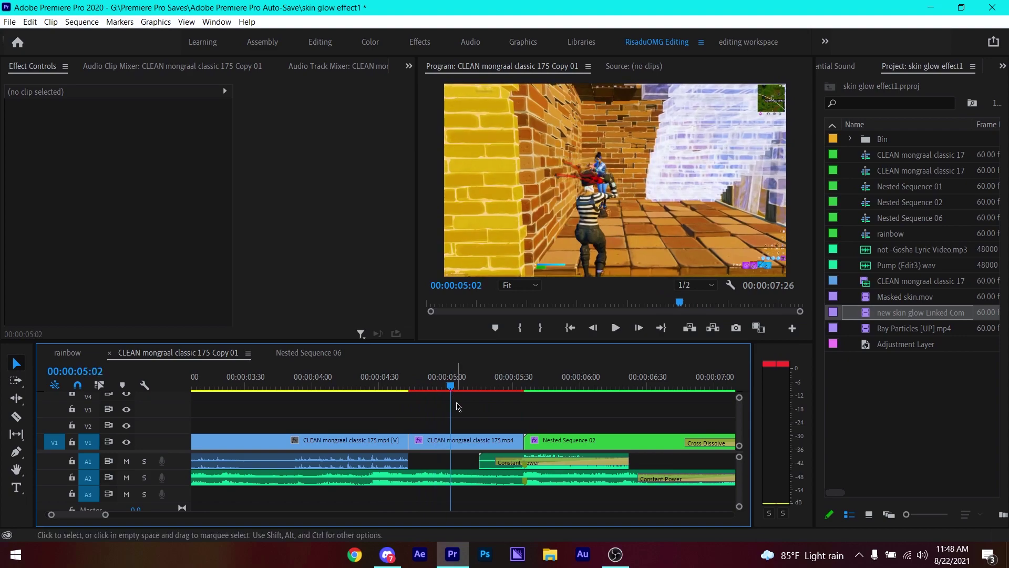
# Step: Duplicate the V1 gameplay clip onto V2 by Alt-dragging it up
pyautogui.click(468, 442)
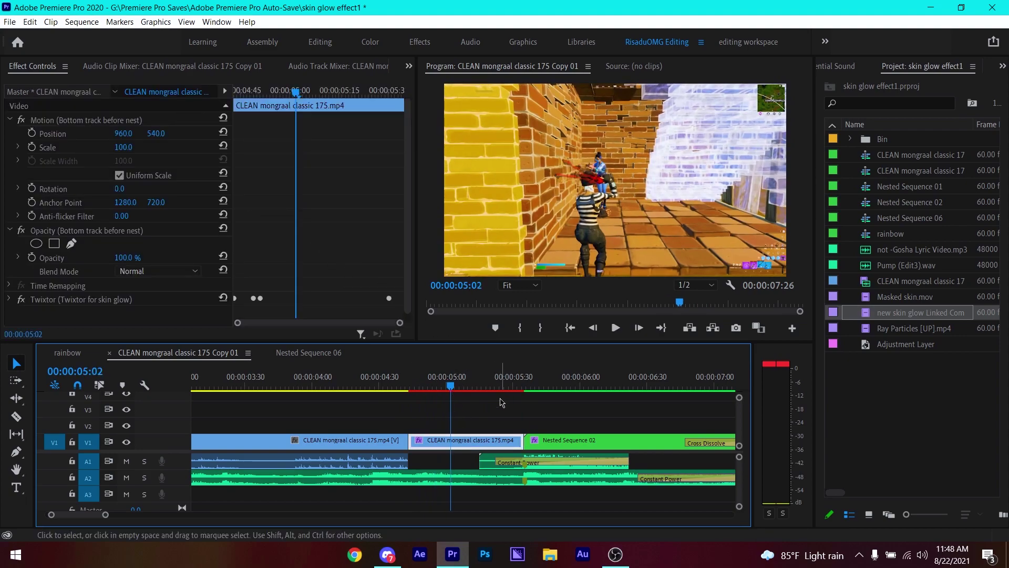
pyautogui.click(500, 414)
pyautogui.click(472, 443)
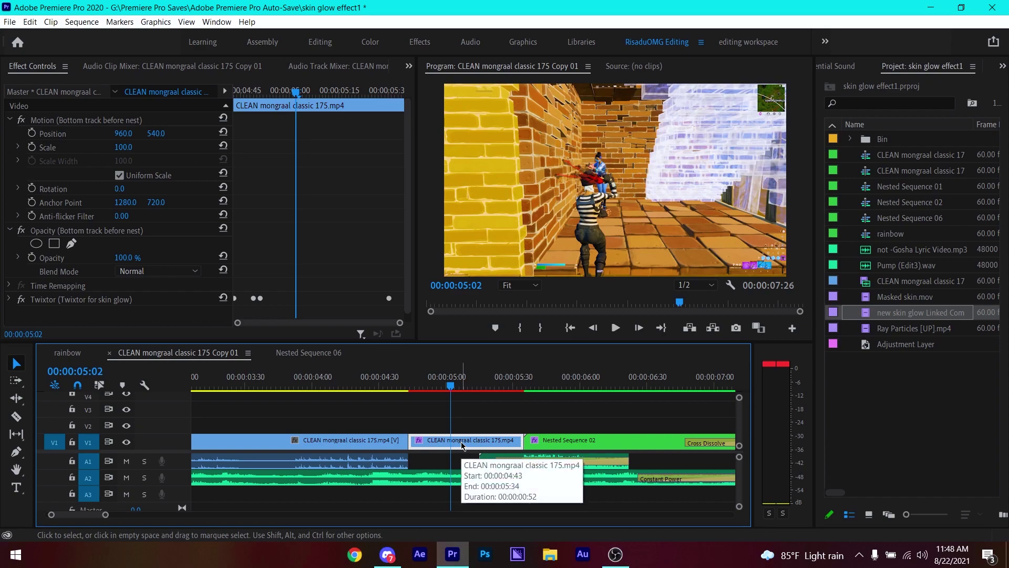
pyautogui.moveTo(462, 445); pyautogui.dragTo(467, 426)
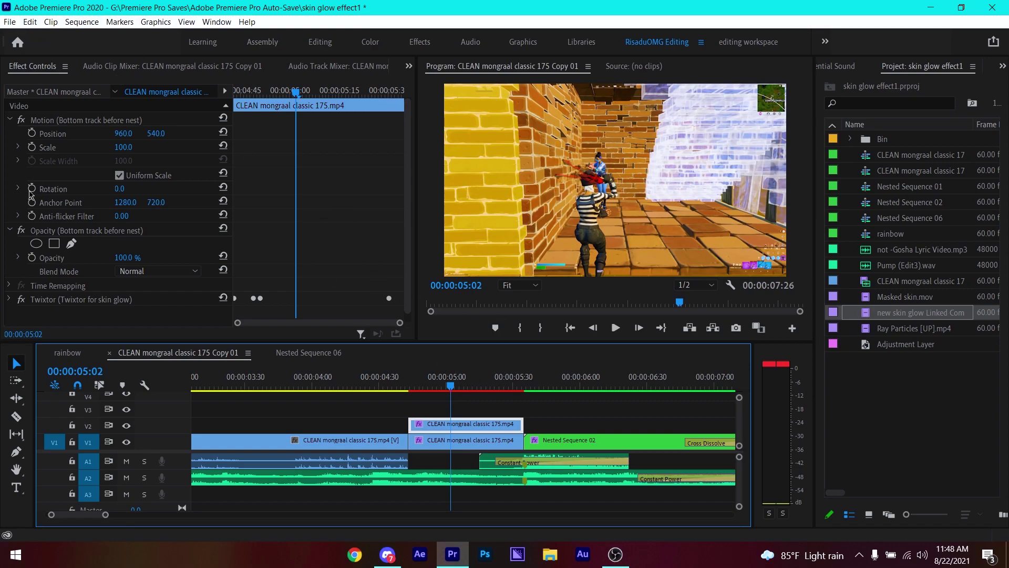
# Step: Delete the duplicate gameplay clip from V2
pyautogui.click(71, 243)
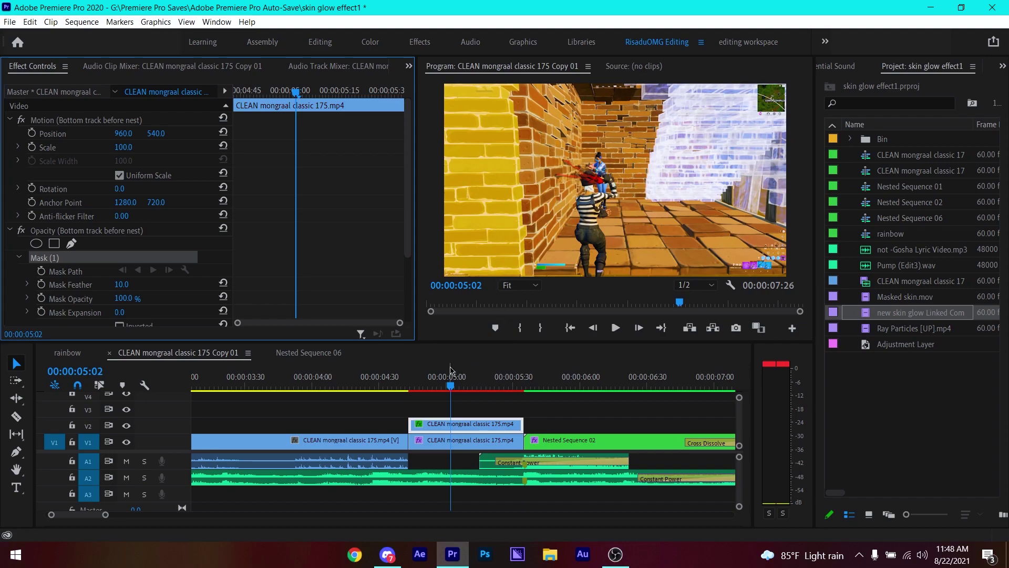
pyautogui.rightClick(462, 426)
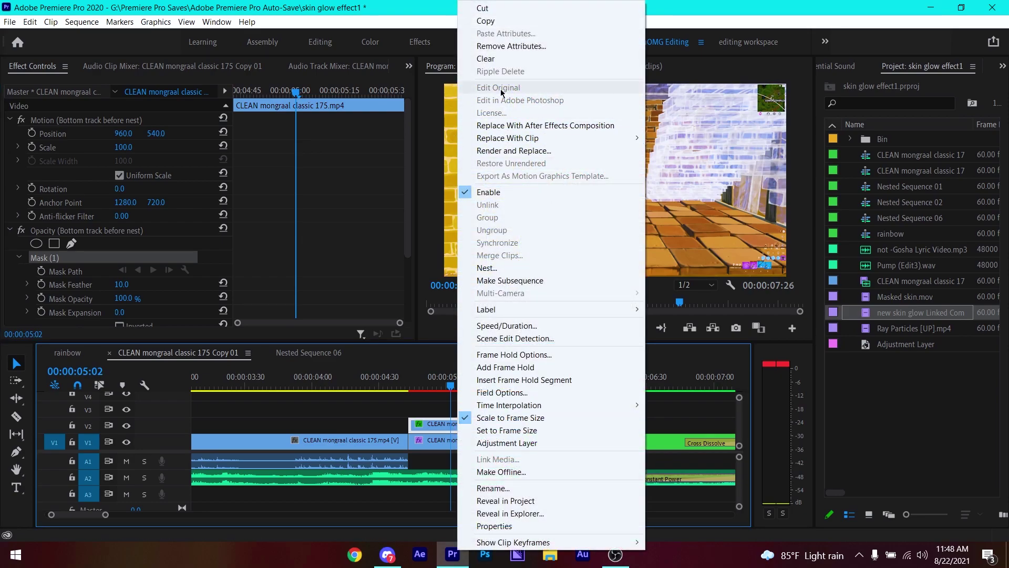
pyautogui.click(406, 407)
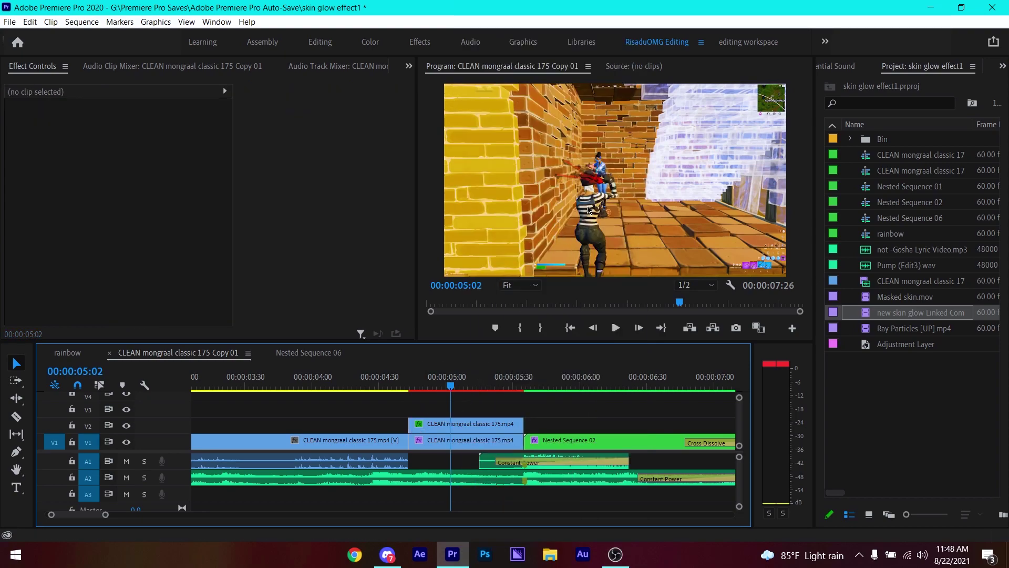
pyautogui.click(495, 425)
pyautogui.press('Delete')
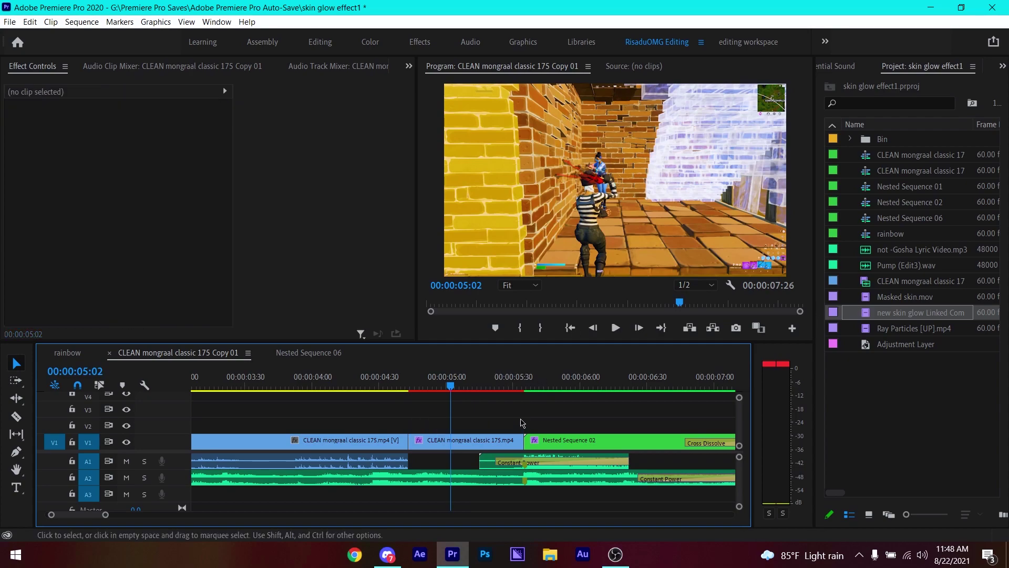
# Step: Place new skin glow Linked Comp 02.mov on V2 above the gameplay clip
pyautogui.click(904, 299)
pyautogui.moveTo(905, 299); pyautogui.dragTo(453, 426)
pyautogui.click(453, 426)
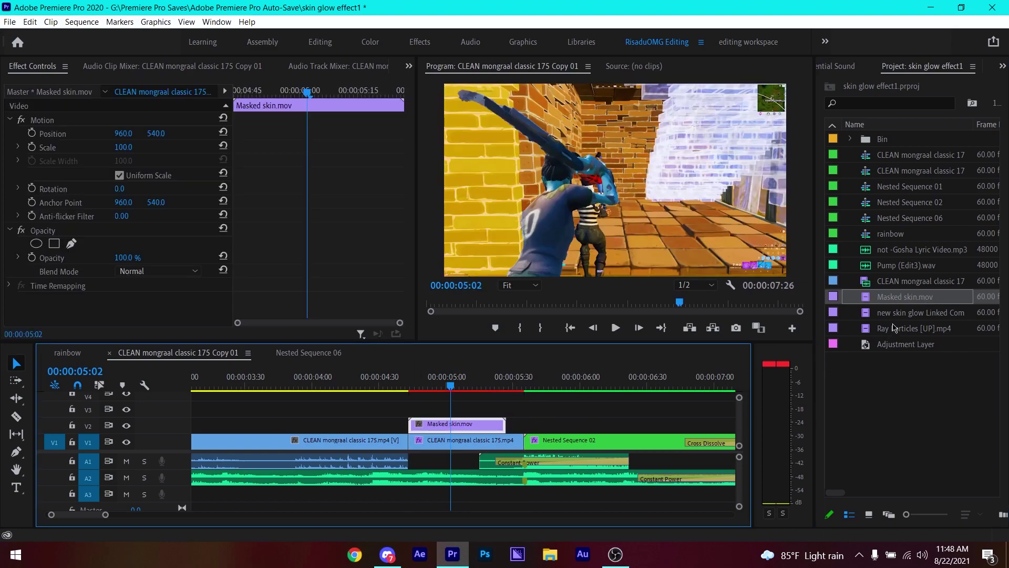
pyautogui.press('Delete')
pyautogui.moveTo(906, 314); pyautogui.dragTo(449, 426)
# Step: Apply Scale to Frame Size to the new skin glow clip
pyautogui.click(483, 412)
pyautogui.click(465, 426)
pyautogui.rightClick(463, 427)
pyautogui.click(494, 419)
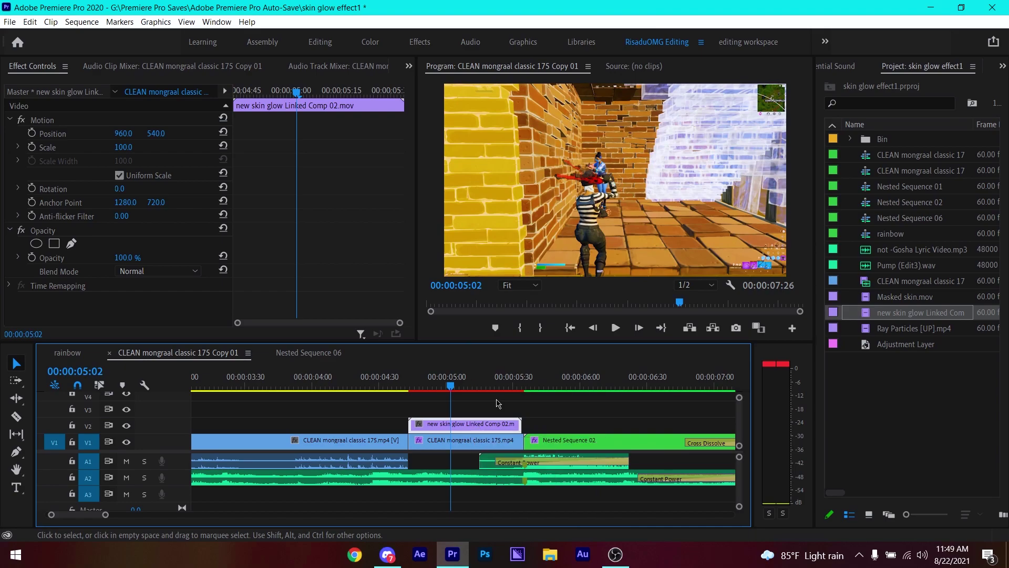
pyautogui.click(1002, 67)
# Step: Drag the Bottom track before nest preset from the rainbow-filtered Effects list onto the V1 clip
pyautogui.click(944, 96)
pyautogui.click(1003, 66)
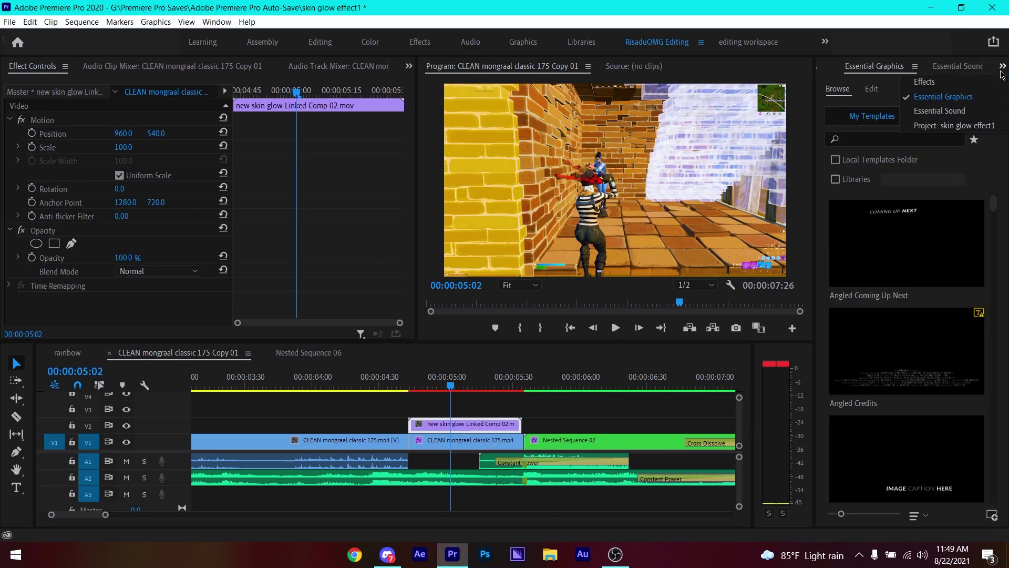
pyautogui.click(925, 81)
pyautogui.rightClick(864, 101)
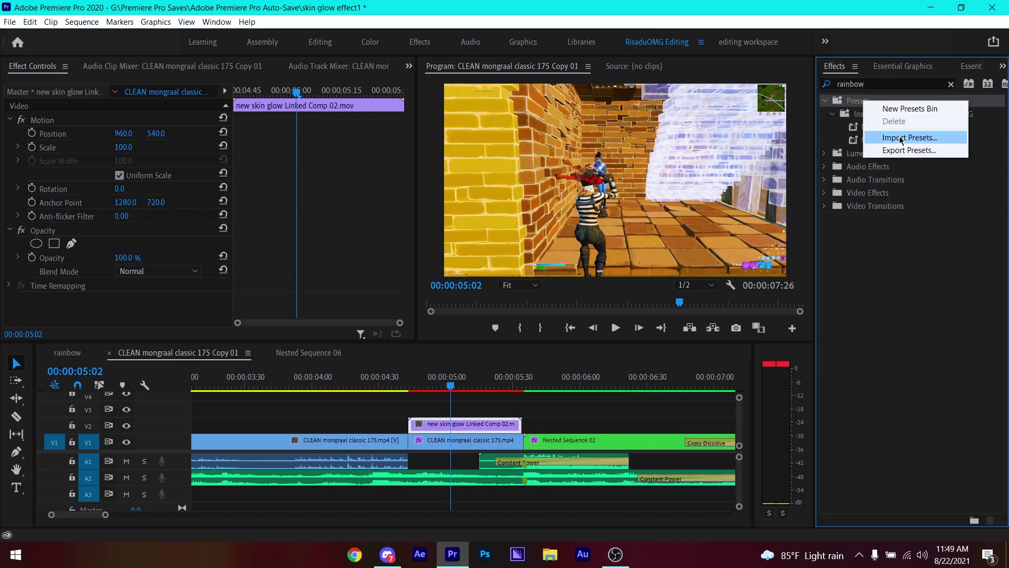
pyautogui.click(899, 138)
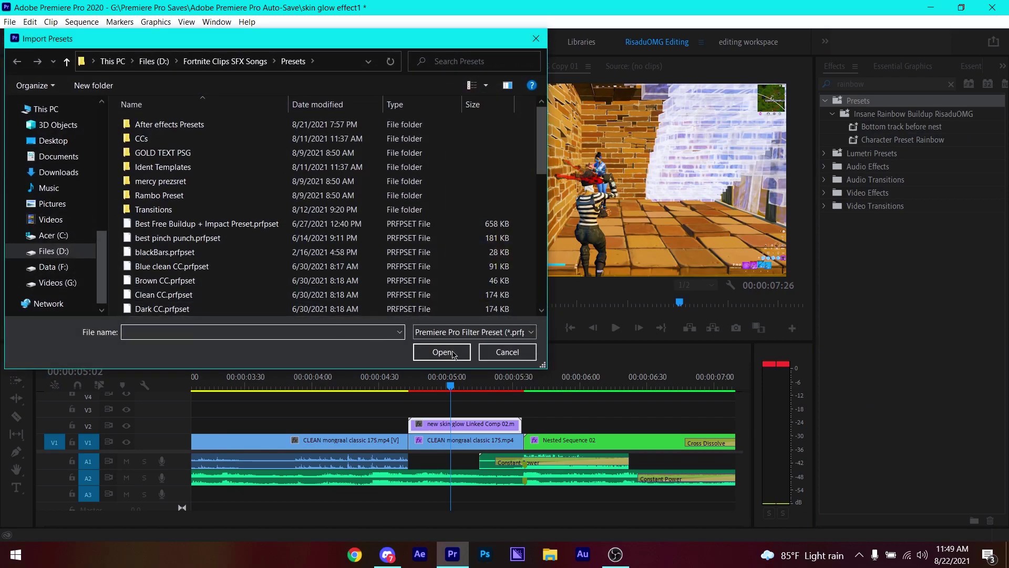
pyautogui.click(536, 39)
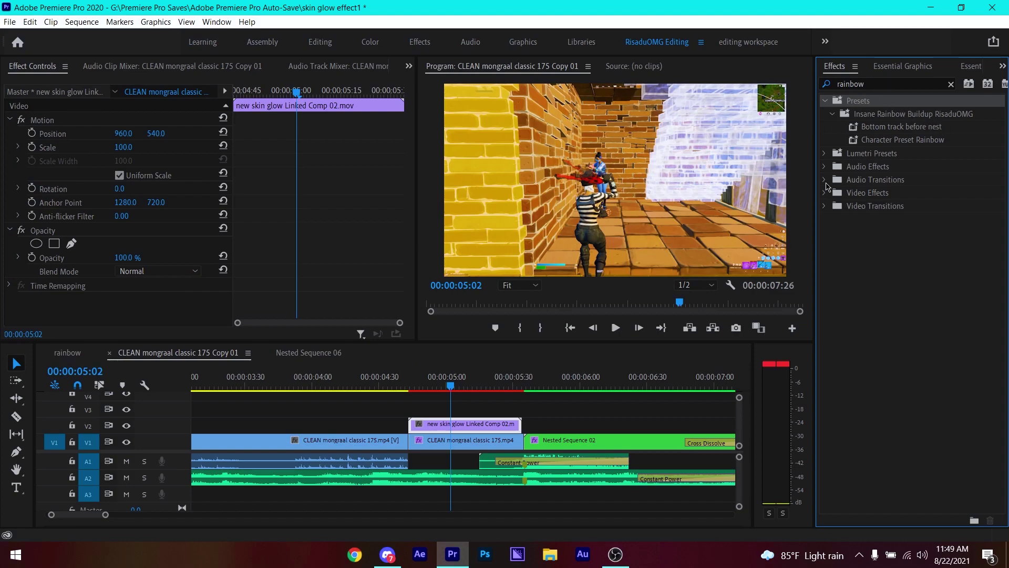
pyautogui.click(924, 130)
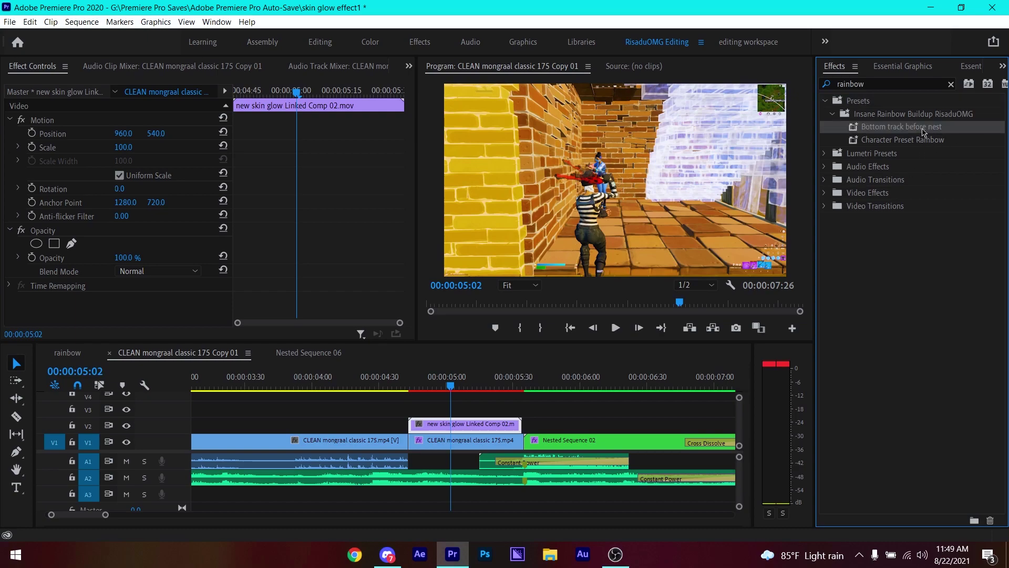
pyautogui.moveTo(476, 358); pyautogui.dragTo(467, 446)
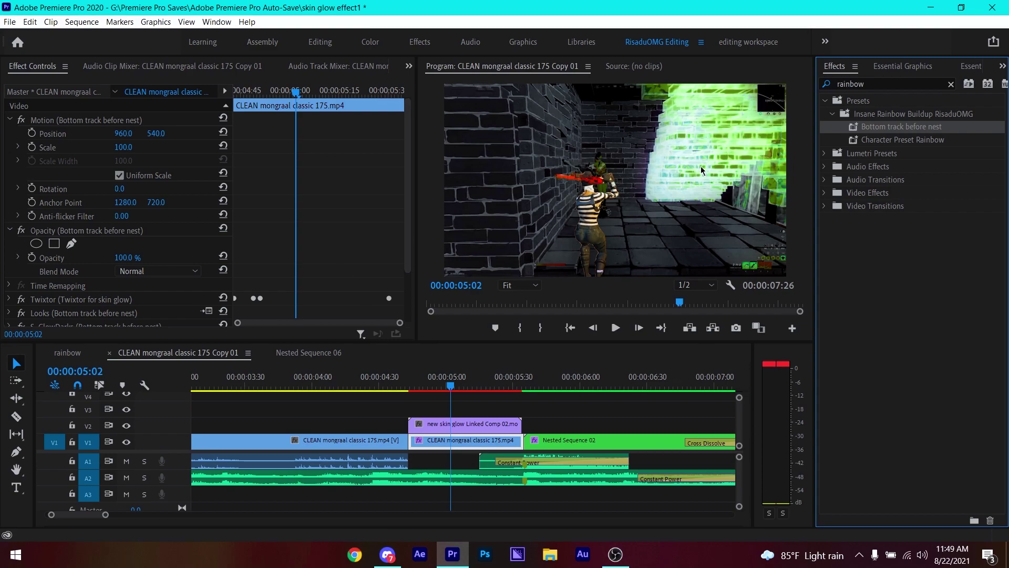
# Step: Expand the Looks effect in Effect Controls and launch Edit Look for Magic Bullet Looks
pyautogui.scroll(-3, 289, 232)
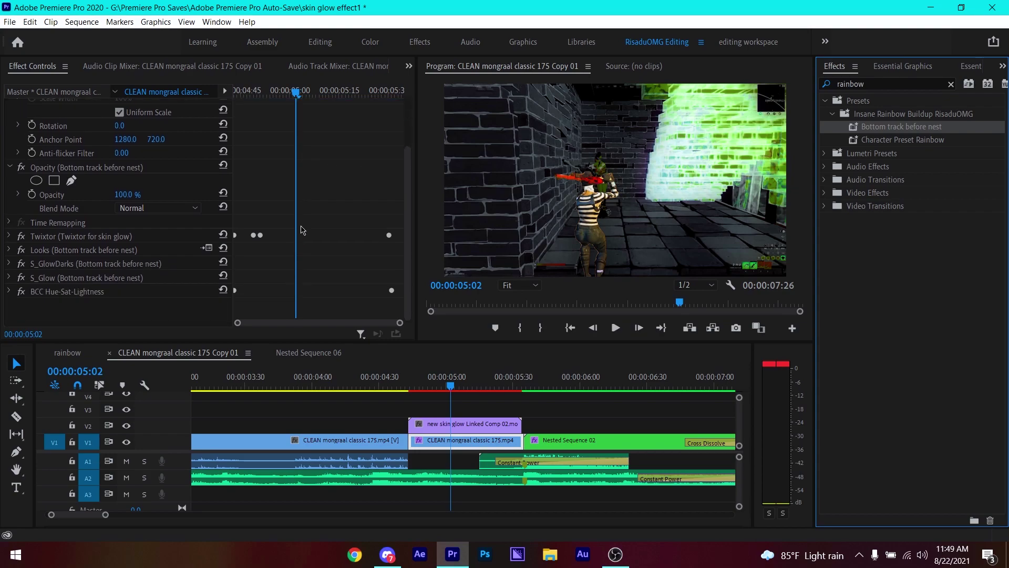
pyautogui.click(58, 251)
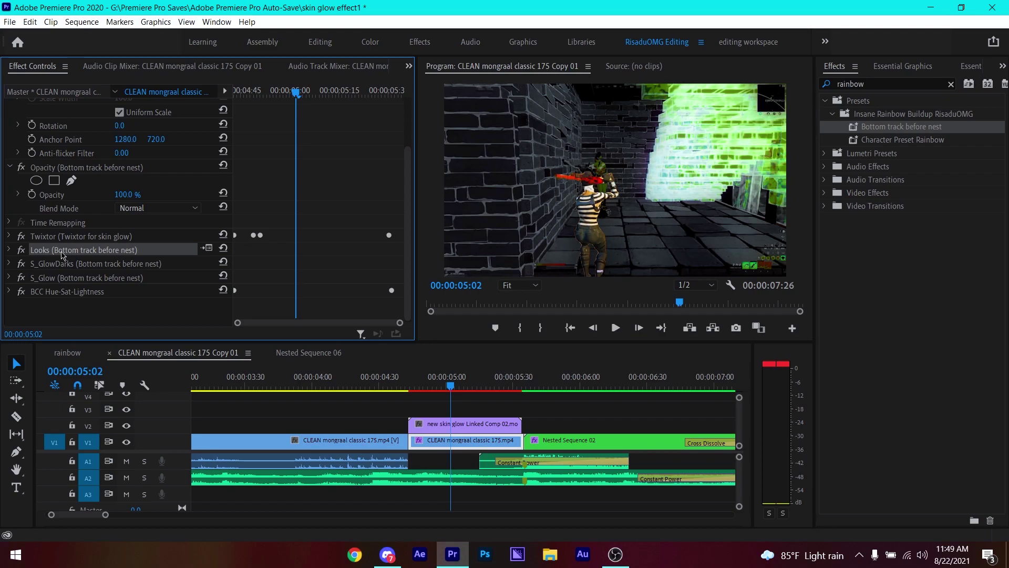
pyautogui.click(10, 252)
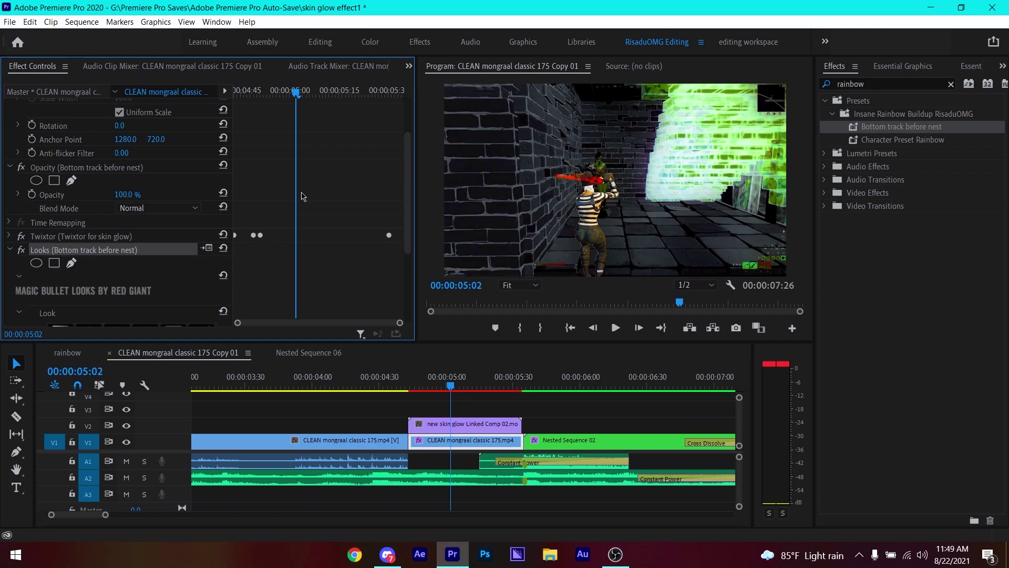
pyautogui.scroll(-3, 302, 196)
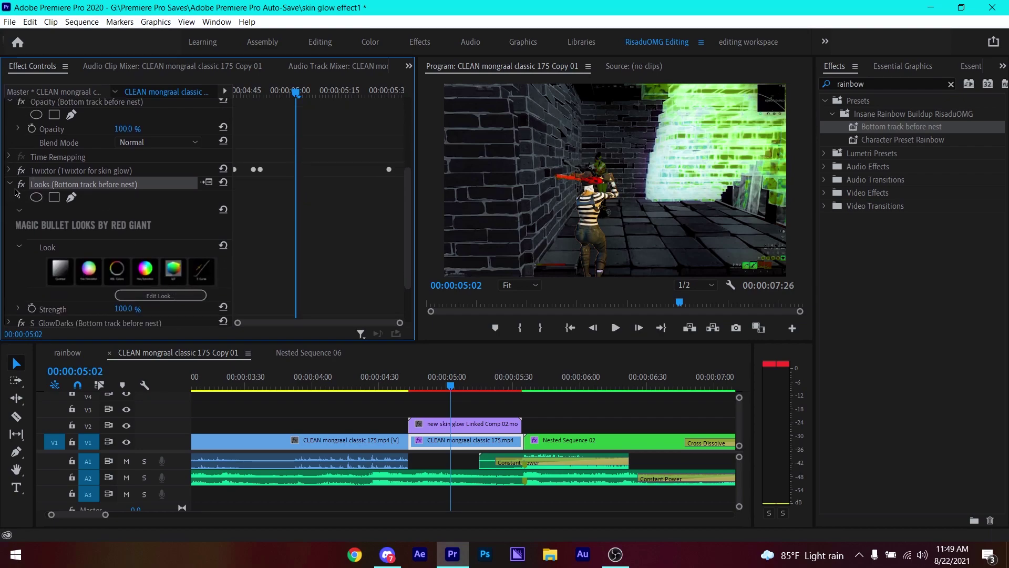
pyautogui.click(171, 296)
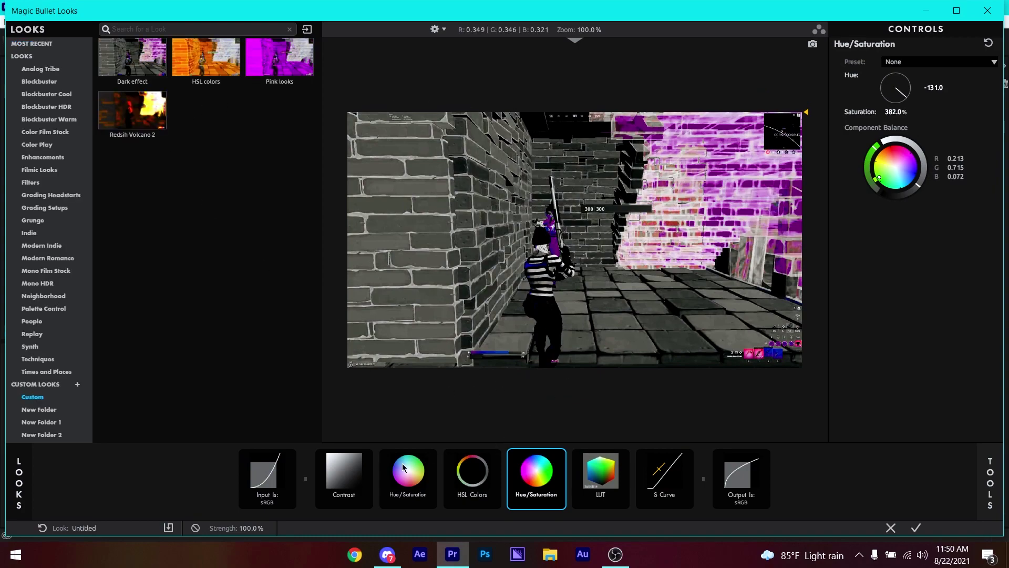
# Step: Load the HSL colors custom look and reset its HSL Colors saturation to 0%
pyautogui.click(339, 499)
pyautogui.click(408, 488)
pyautogui.click(494, 484)
pyautogui.click(538, 484)
pyautogui.hotkey('ctrl', 'z')
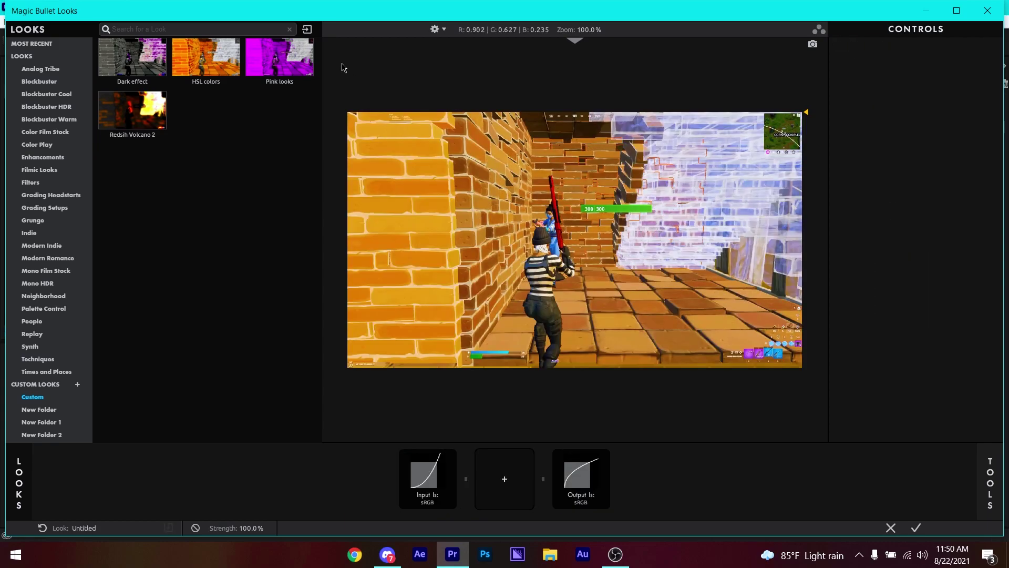
pyautogui.click(214, 68)
pyautogui.click(989, 44)
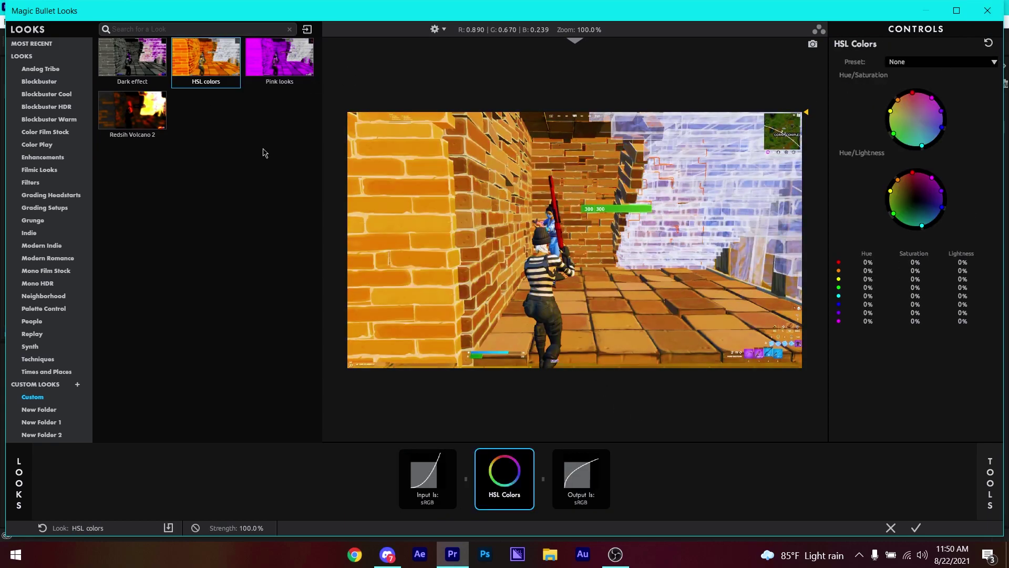
# Step: Add a Hue/Saturation tool after HSL Colors and show its controls
pyautogui.click(998, 478)
pyautogui.doubleClick(904, 404)
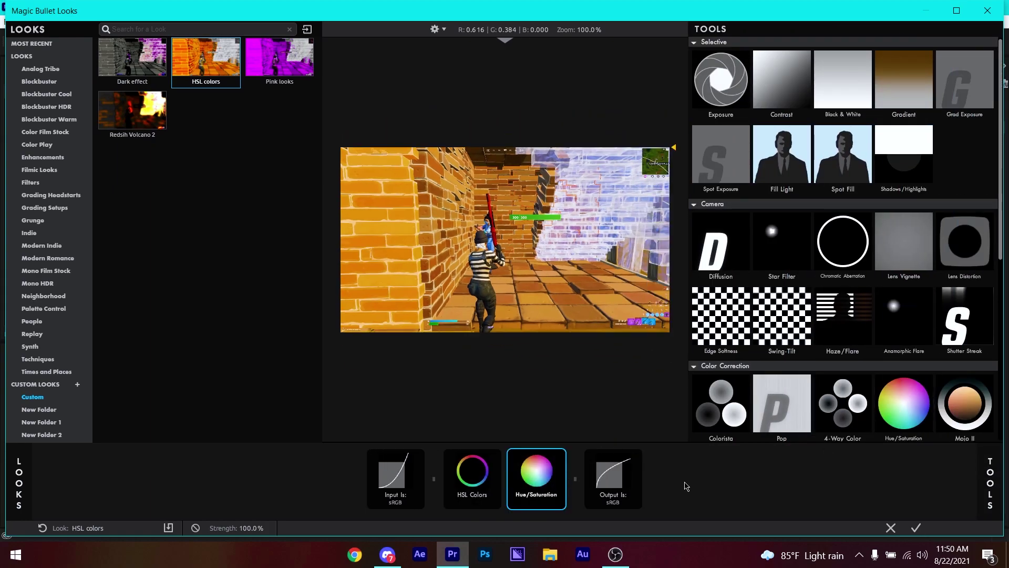
pyautogui.click(532, 483)
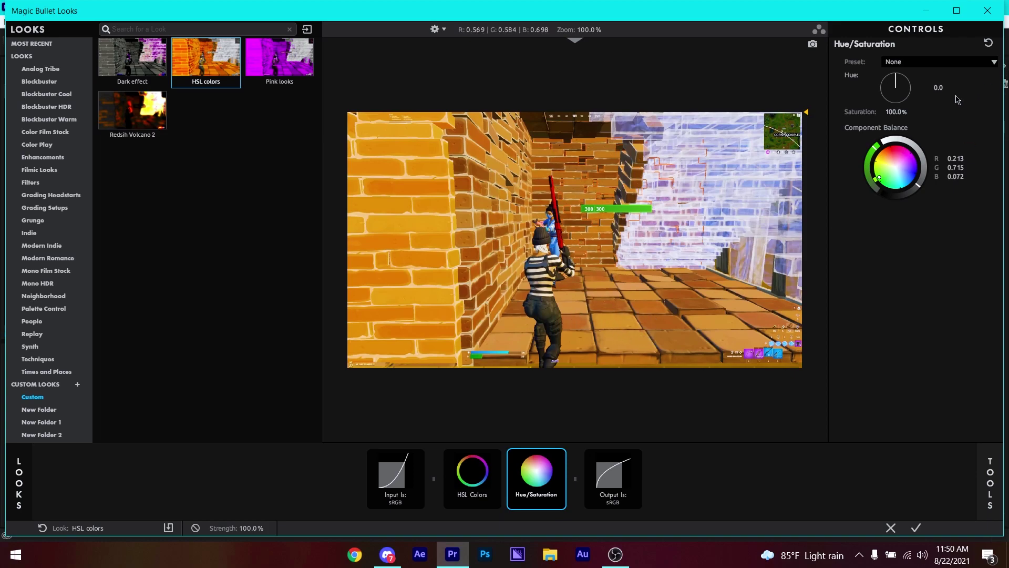
# Step: Remove Hue/Saturation and set HSL saturation to red -100%, orange -96.2%, blues boosted
pyautogui.moveTo(931, 97); pyautogui.dragTo(581, 371)
pyautogui.press('Delete')
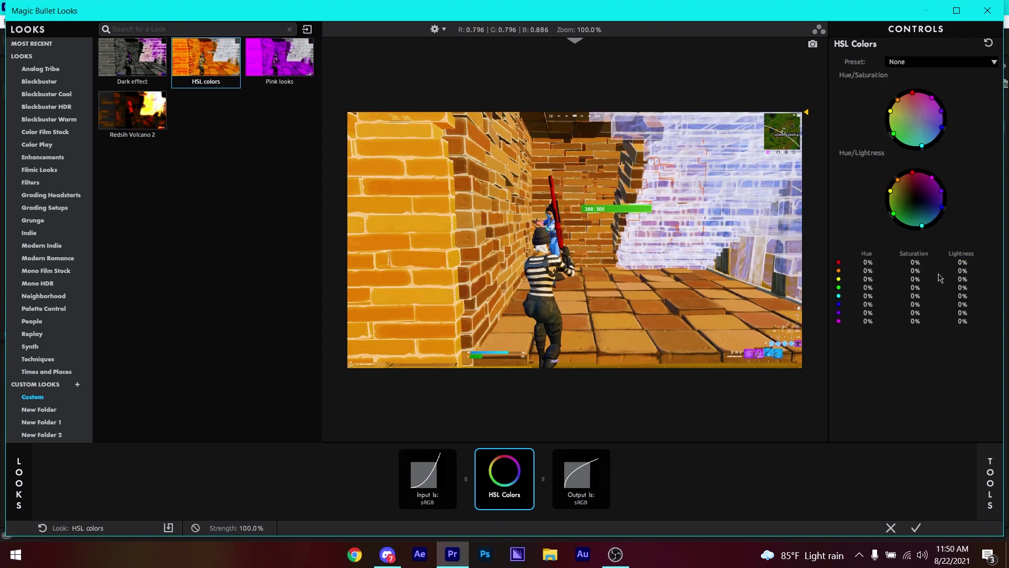
pyautogui.moveTo(913, 93); pyautogui.dragTo(914, 106)
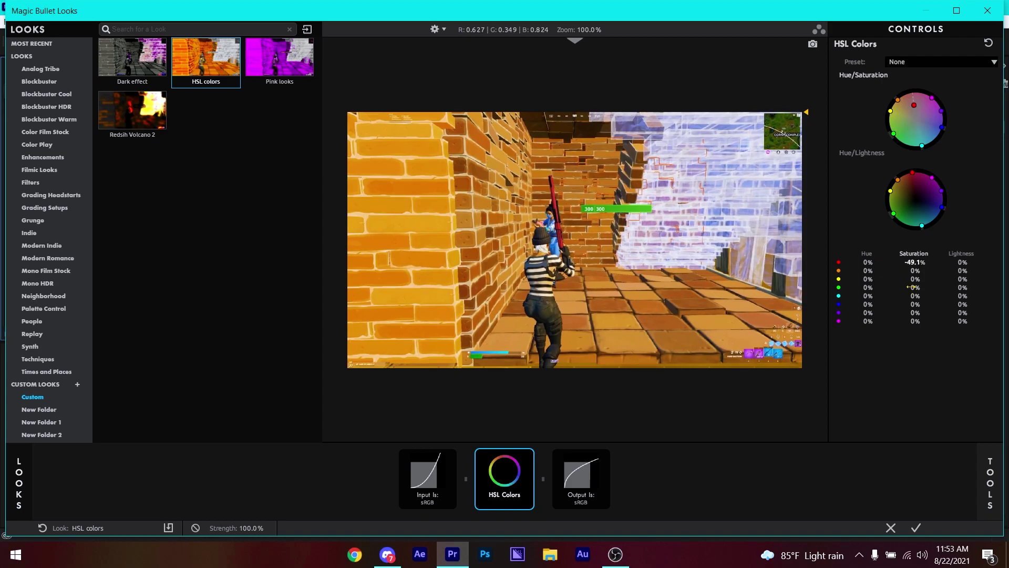
pyautogui.moveTo(914, 105); pyautogui.dragTo(916, 118)
pyautogui.moveTo(920, 268); pyautogui.dragTo(907, 270)
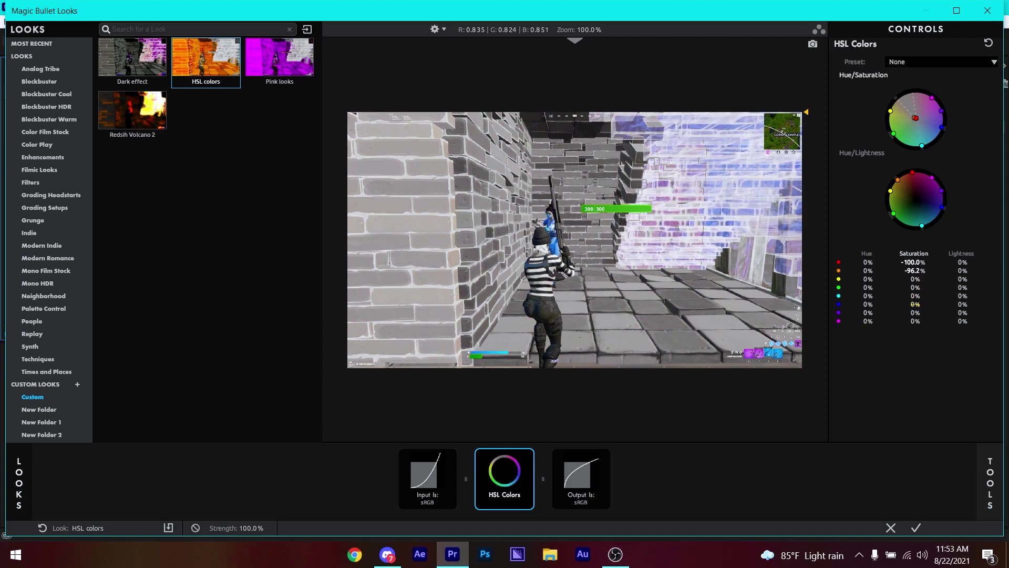
pyautogui.moveTo(915, 304); pyautogui.dragTo(917, 313)
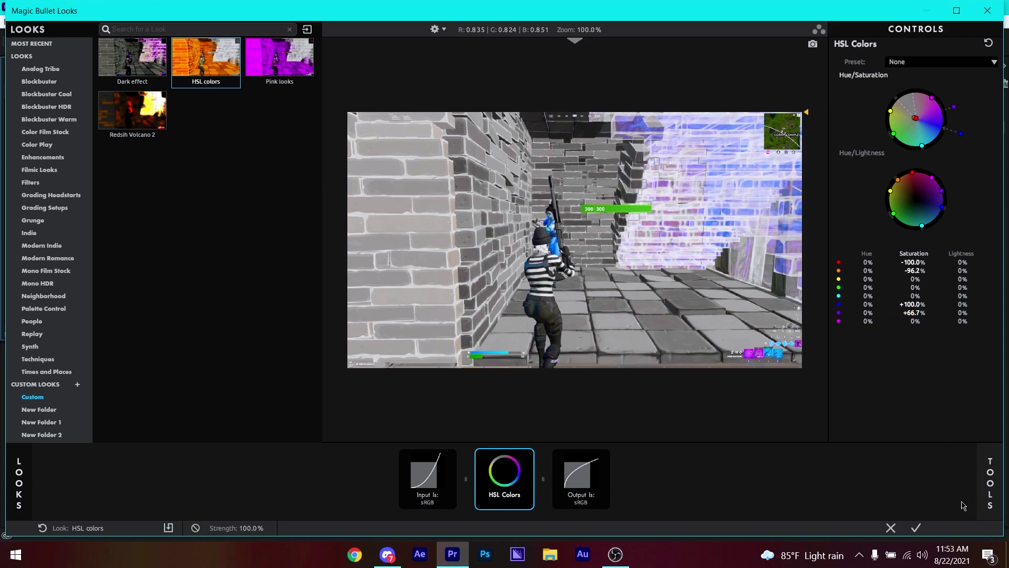
pyautogui.click(990, 480)
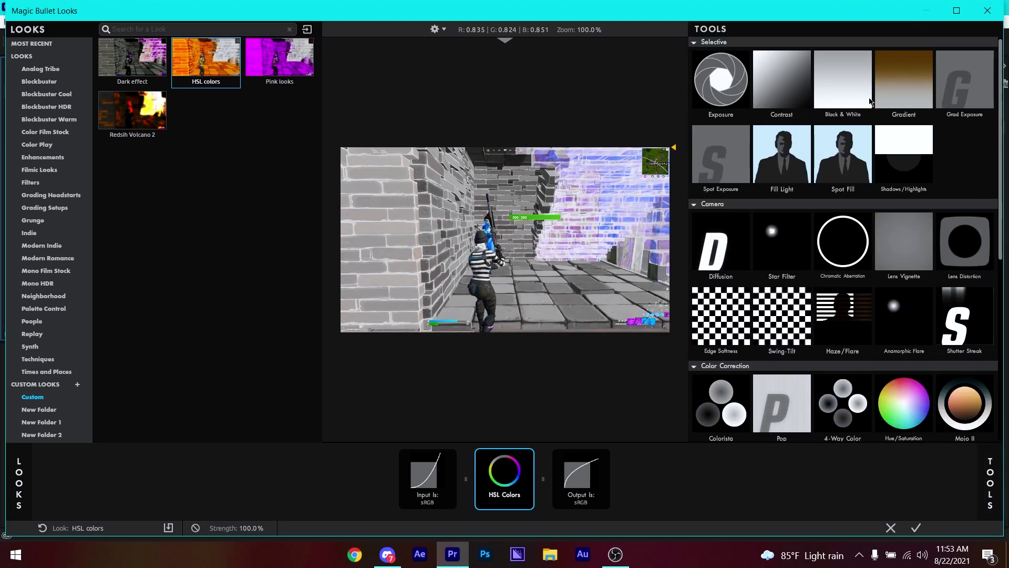
# Step: Add a Contrast tool after HSL Colors and set it to +0.380
pyautogui.click(776, 94)
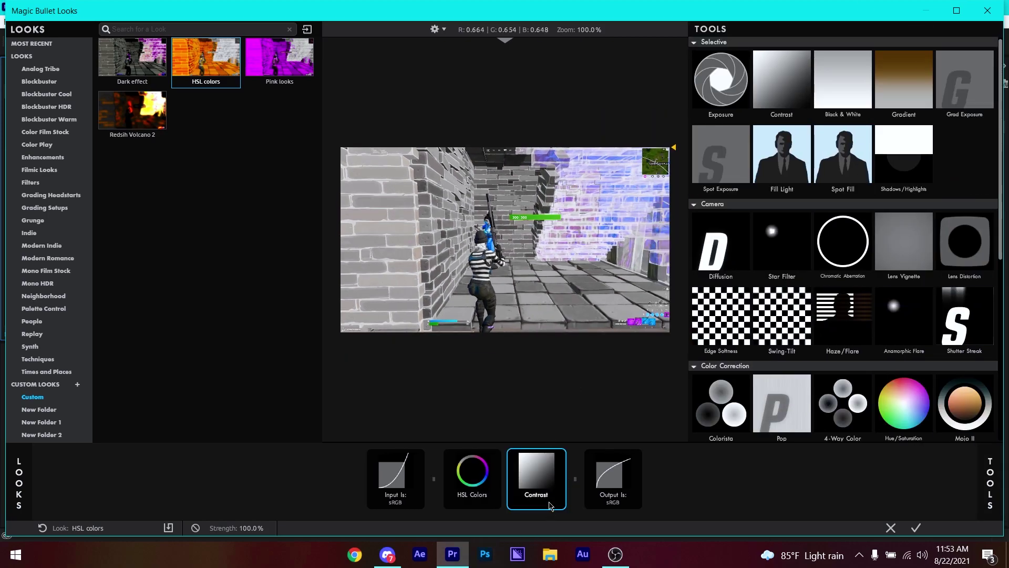
pyautogui.click(532, 479)
pyautogui.moveTo(931, 74); pyautogui.dragTo(990, 83)
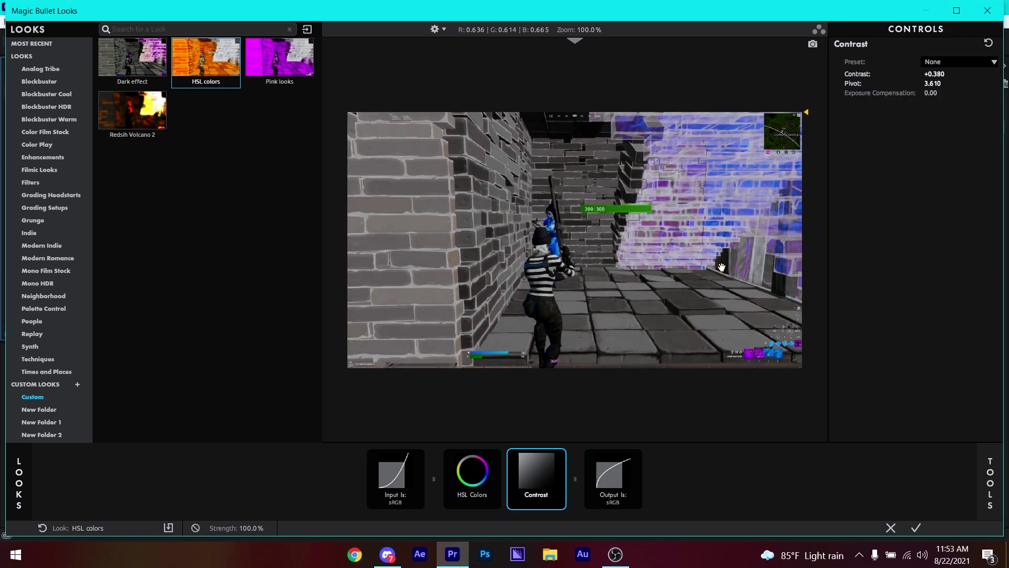
# Step: Add an S Curve with black point 0.127 and contrast 1.362
pyautogui.click(990, 484)
pyautogui.scroll(-3, 904, 236)
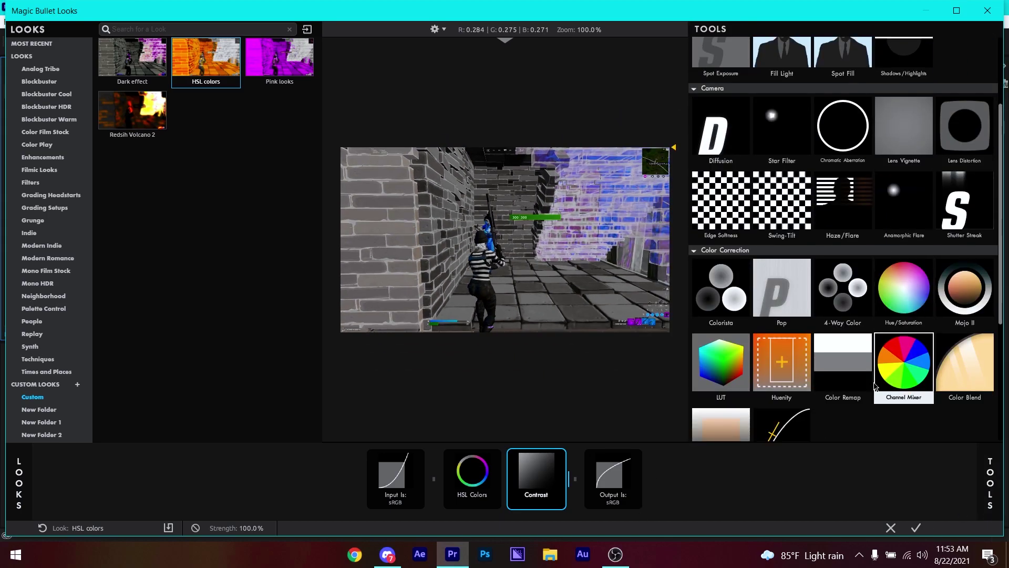
pyautogui.scroll(-1, 810, 437)
pyautogui.doubleClick(803, 396)
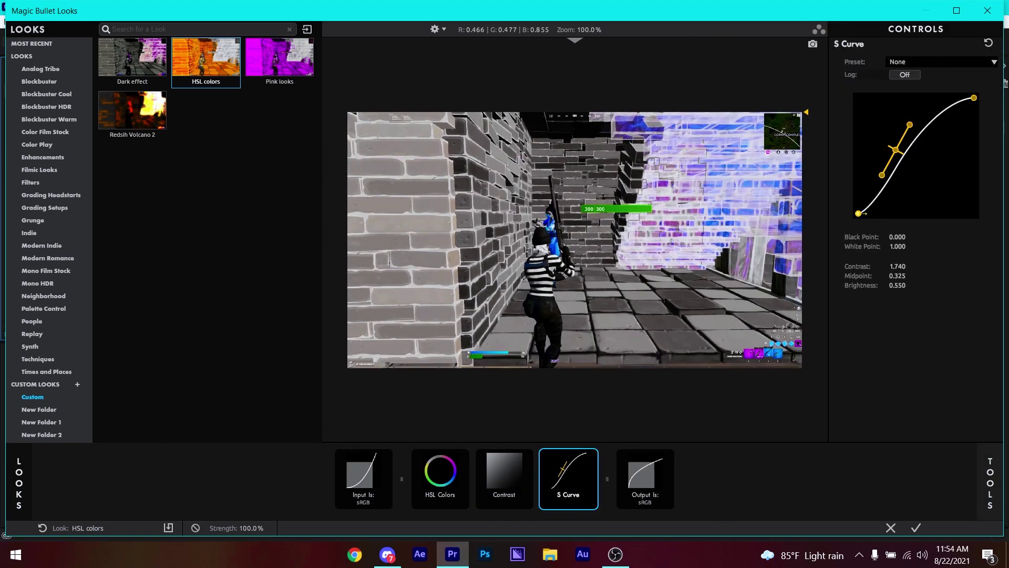
pyautogui.moveTo(859, 213); pyautogui.dragTo(869, 213)
pyautogui.moveTo(912, 128)
pyautogui.mouseDown()
pyautogui.moveTo(923, 136)
pyautogui.moveTo(913, 127)
pyautogui.mouseUp()
pyautogui.moveTo(869, 213); pyautogui.dragTo(873, 213)
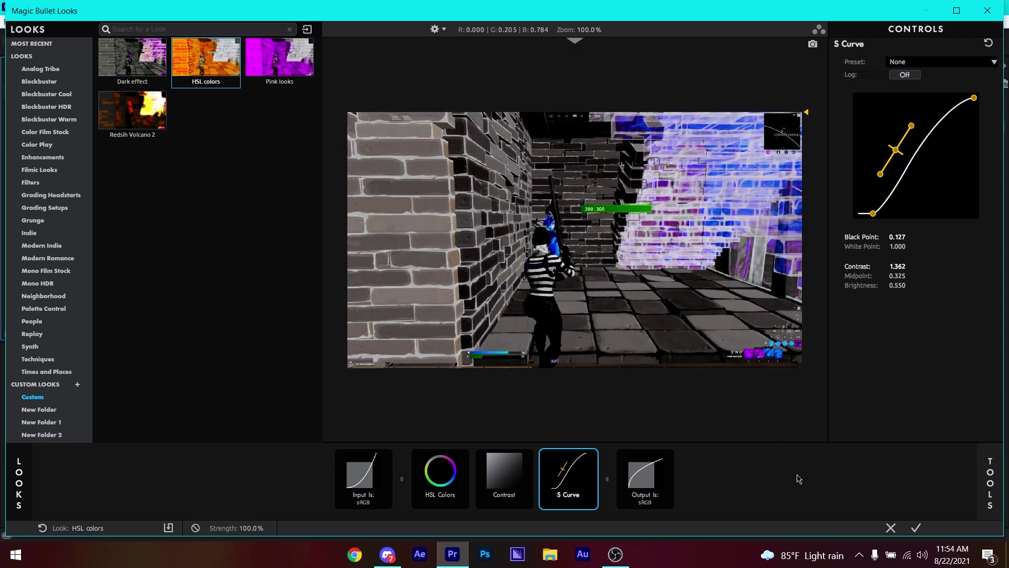
pyautogui.click(988, 499)
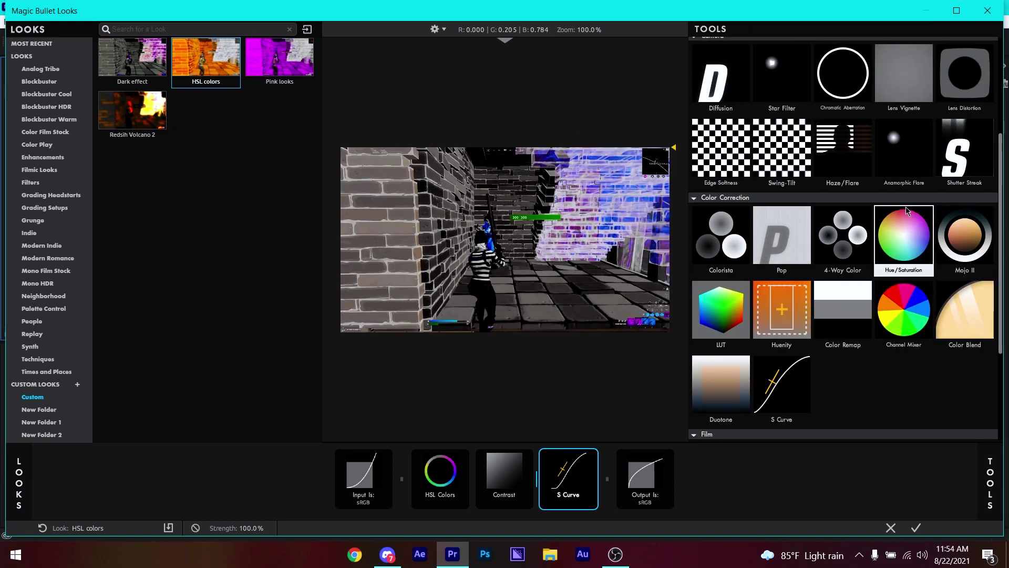
# Step: Insert a +56 hue Hue/Saturation step before S Curve, turning the glow magenta, and apply the look
pyautogui.moveTo(897, 250); pyautogui.dragTo(517, 496)
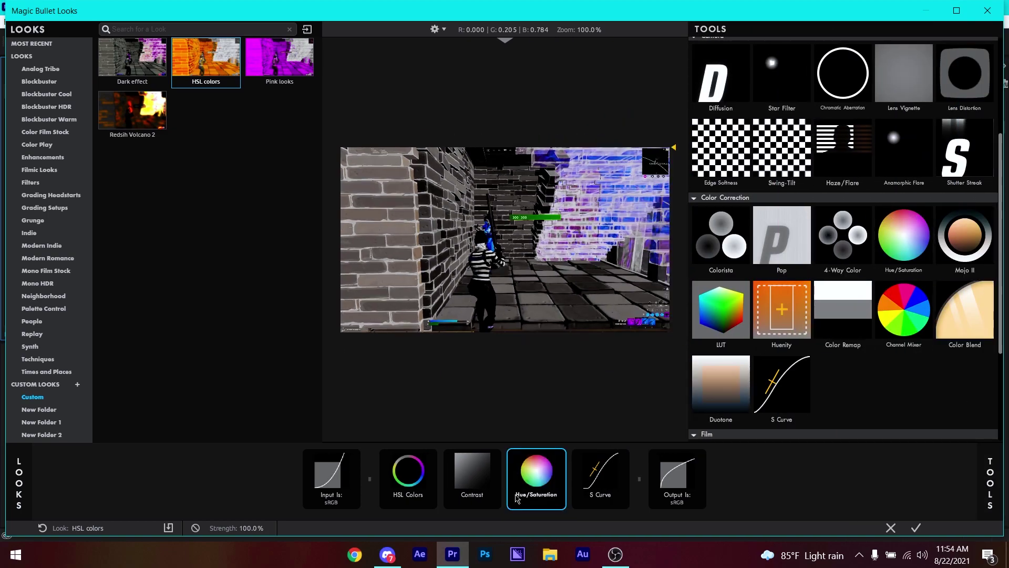
pyautogui.click(552, 479)
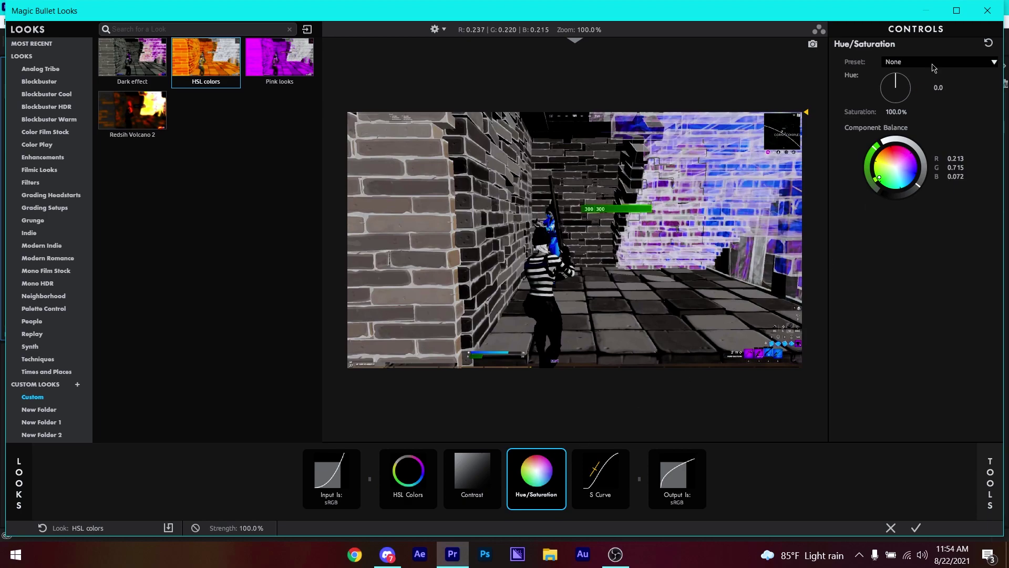
pyautogui.moveTo(938, 87)
pyautogui.mouseDown()
pyautogui.moveTo(981, 87)
pyautogui.moveTo(957, 87)
pyautogui.mouseUp()
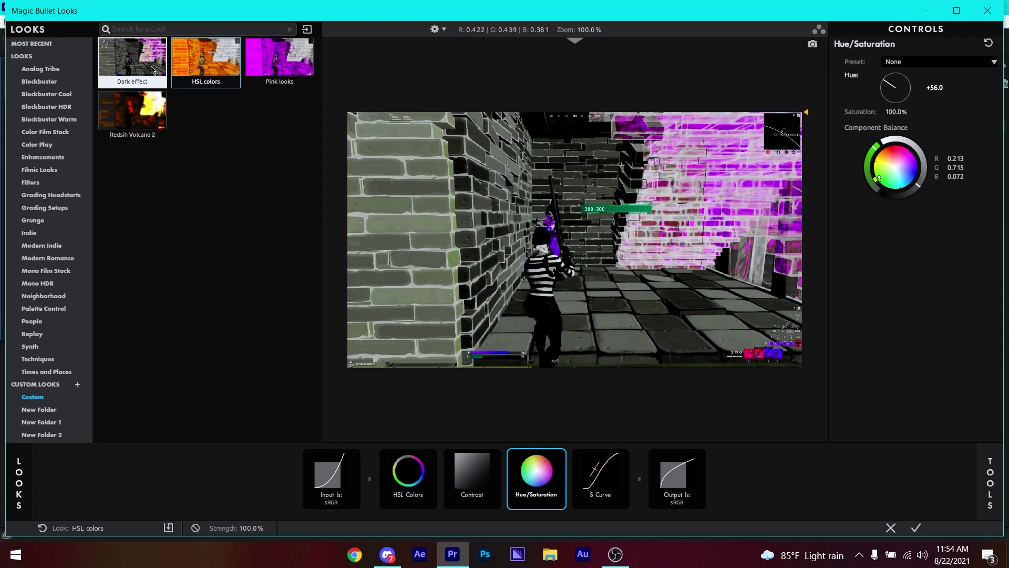
pyautogui.click(915, 529)
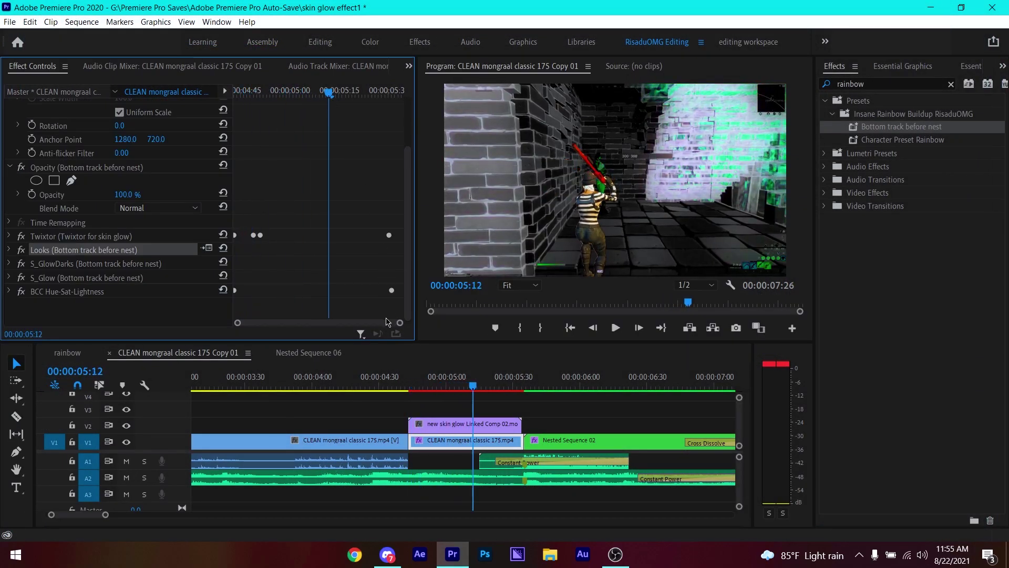
pyautogui.click(61, 291)
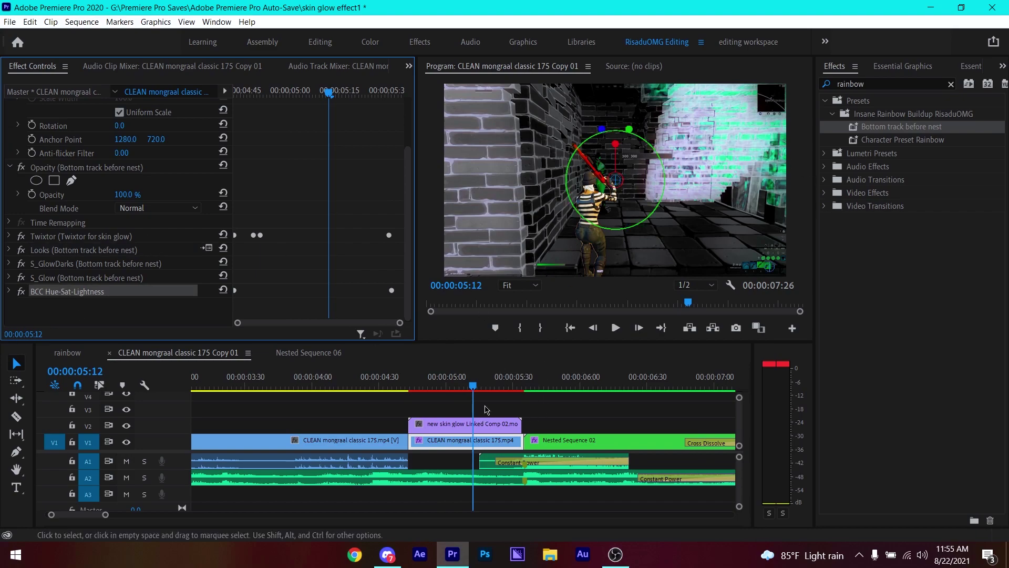
pyautogui.doubleClick(896, 83)
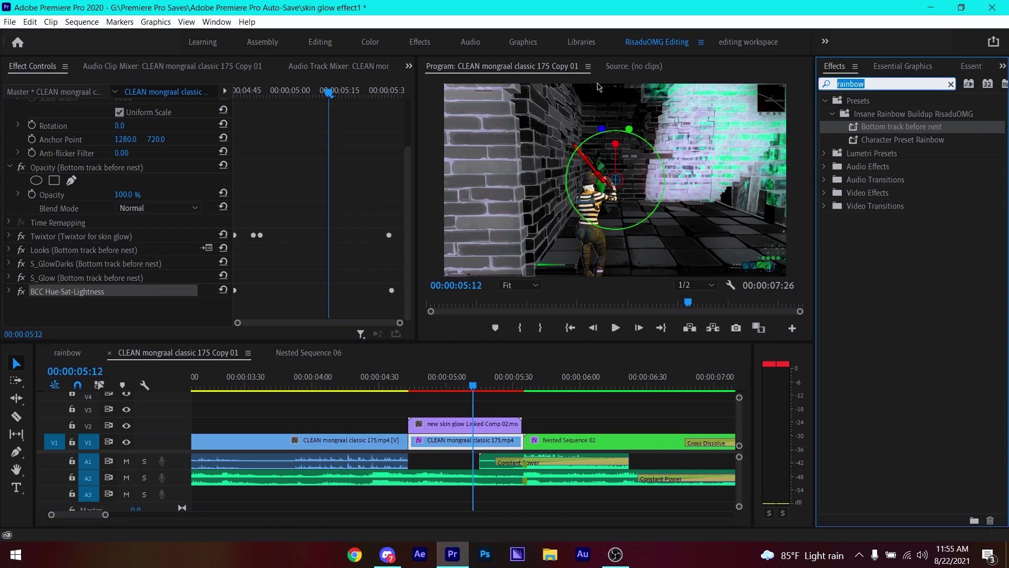
pyautogui.write('bcc half')
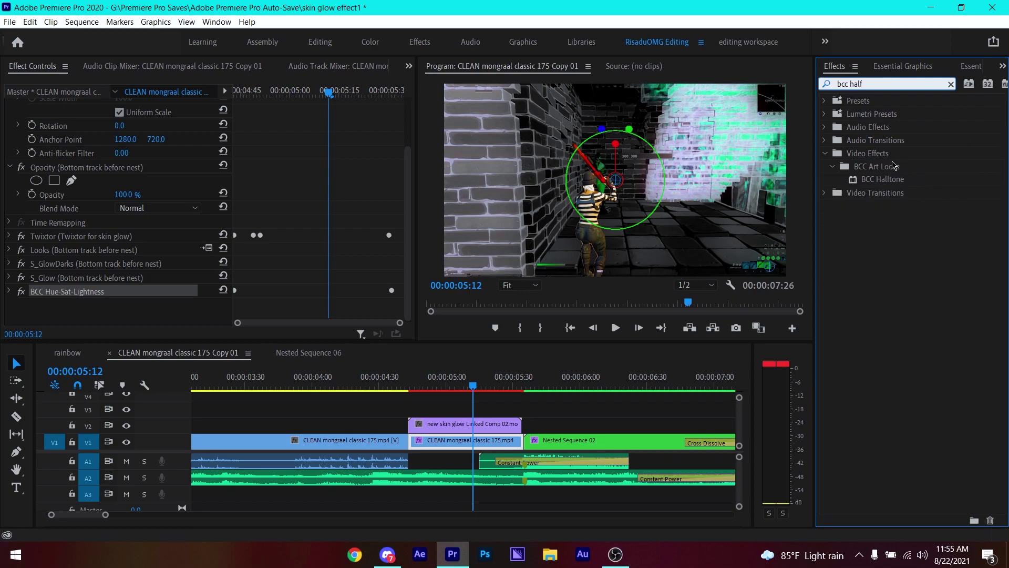
pyautogui.moveTo(883, 179); pyautogui.dragTo(452, 443)
pyautogui.scroll(-7, 157, 237)
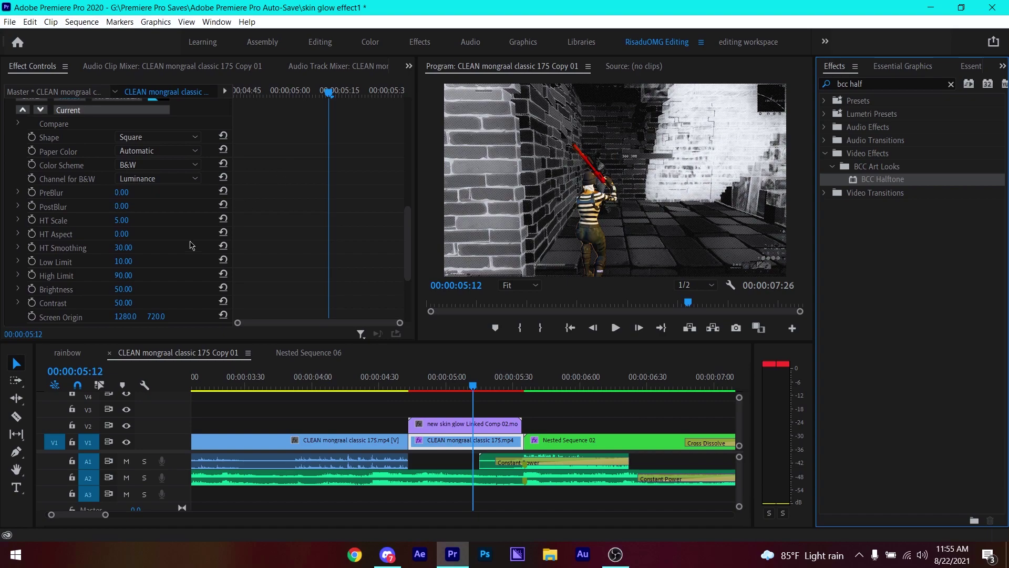
pyautogui.click(124, 289)
pyautogui.write('13')
pyautogui.press('Return')
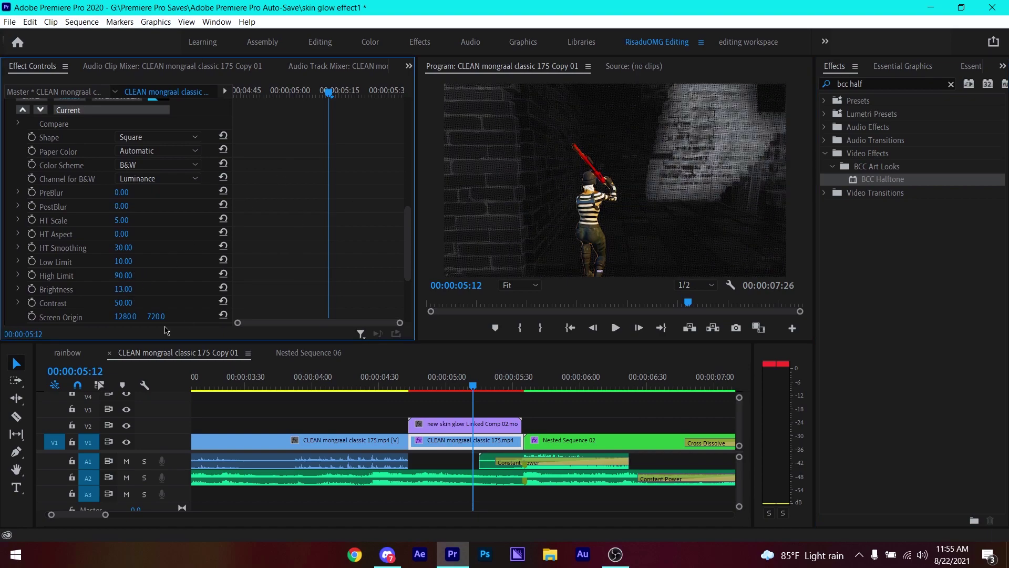
pyautogui.moveTo(123, 289)
pyautogui.mouseDown()
pyautogui.moveTo(157, 289)
pyautogui.moveTo(133, 290)
pyautogui.mouseUp()
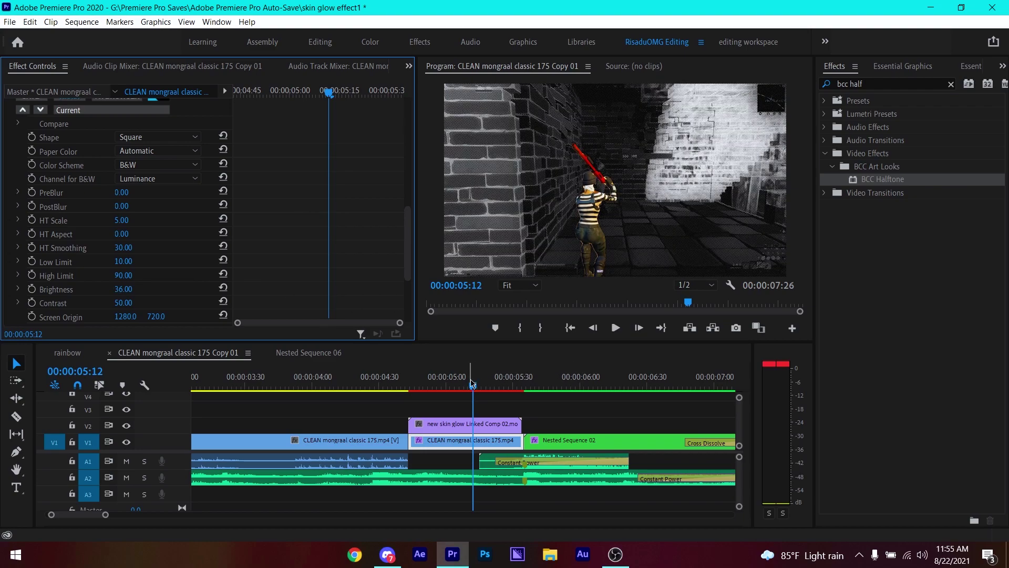
pyautogui.scroll(5, 50, 163)
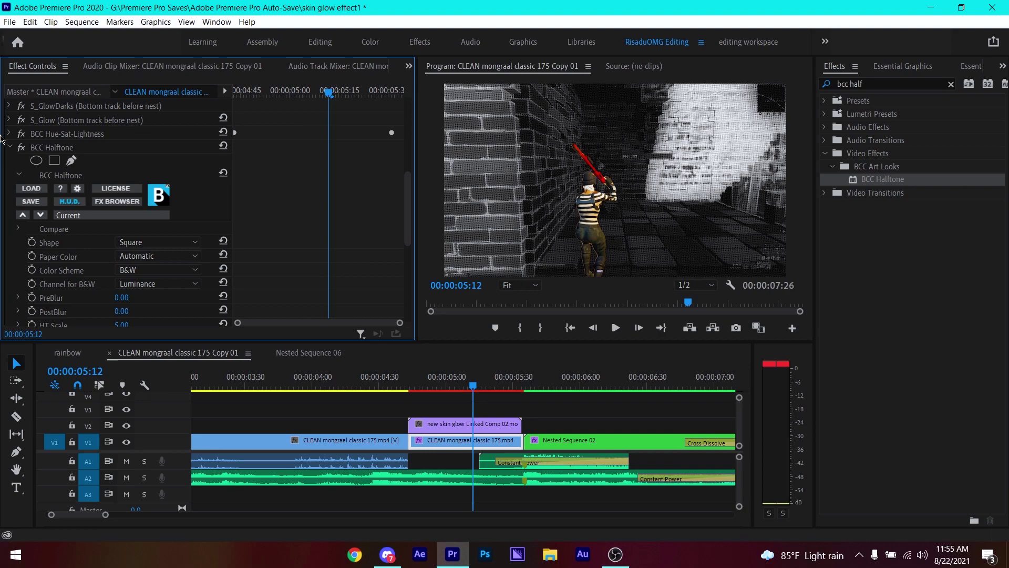
pyautogui.click(7, 148)
pyautogui.click(9, 149)
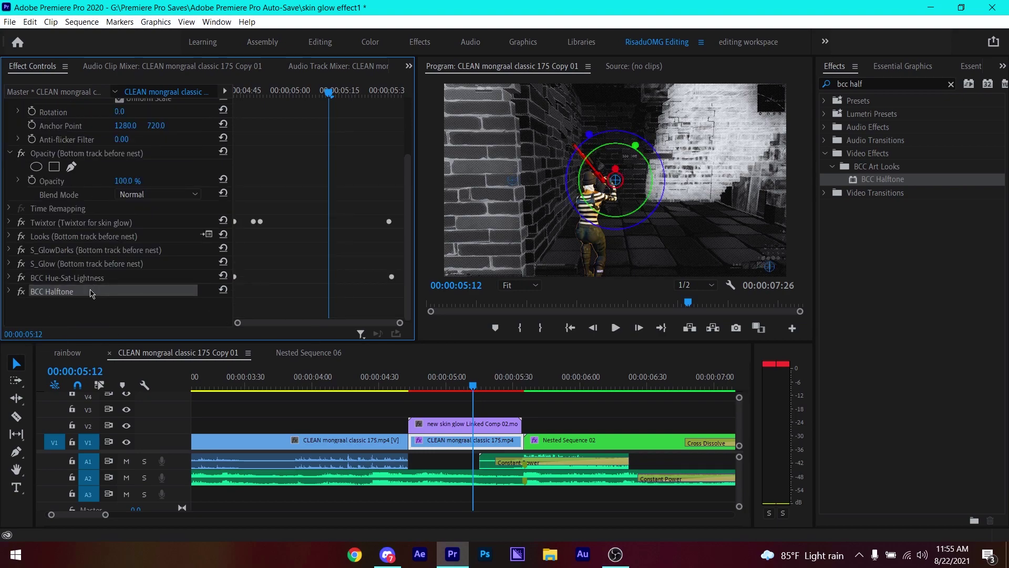
pyautogui.press('Delete')
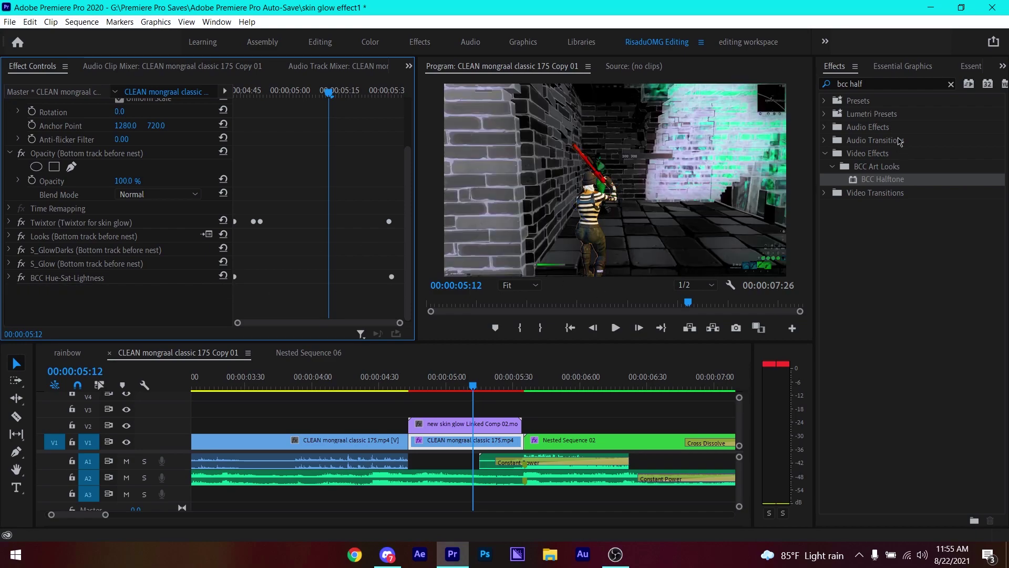
# Step: Search 'rainbo' and drop Character Preset Rainbow onto the V2 skin glow clip
pyautogui.click(951, 85)
pyautogui.click(873, 81)
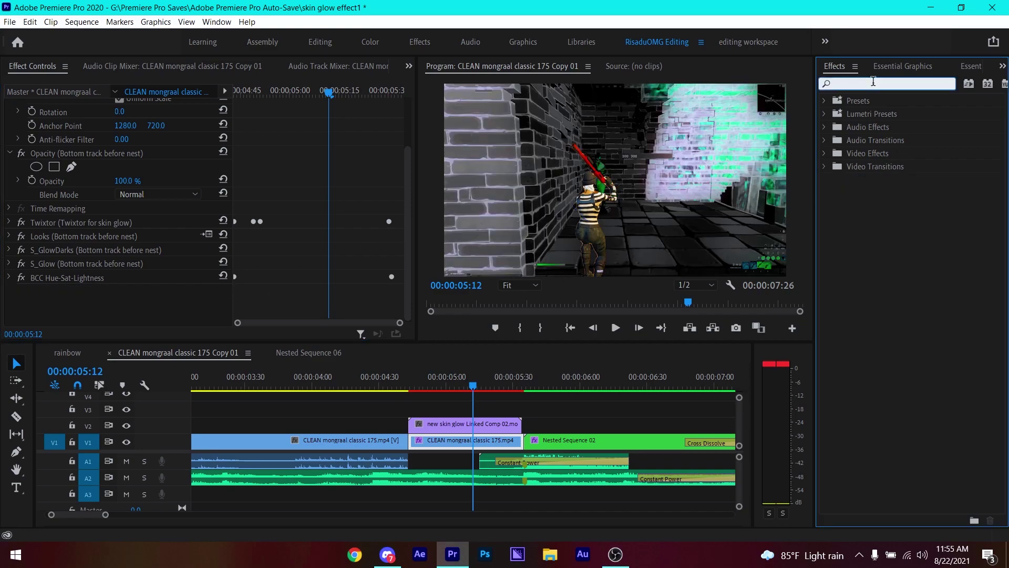
pyautogui.write('rainbo')
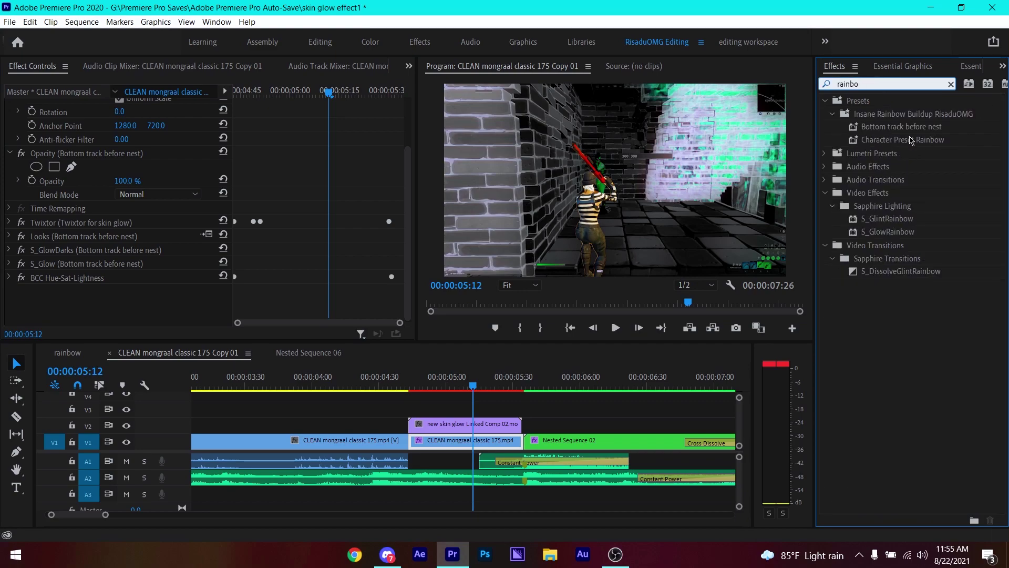
pyautogui.moveTo(928, 139); pyautogui.dragTo(461, 423)
# Step: Preview the colour-shifting glow from 00:00:05:00 to 05:20, then select both clips
pyautogui.moveTo(472, 387); pyautogui.dragTo(499, 389)
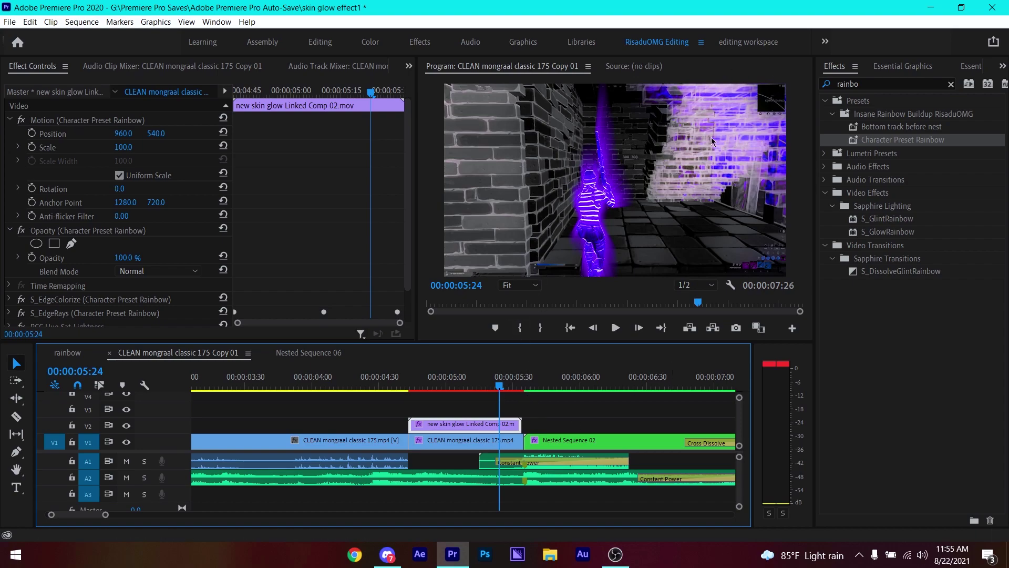
pyautogui.moveTo(498, 390)
pyautogui.mouseDown()
pyautogui.moveTo(490, 394)
pyautogui.moveTo(501, 394)
pyautogui.mouseUp()
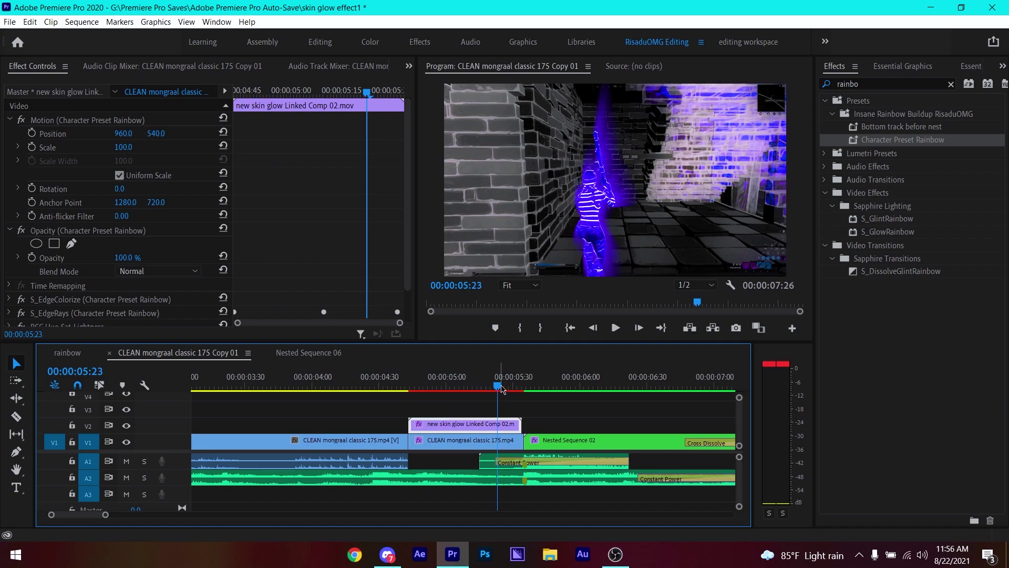
pyautogui.click(446, 386)
pyautogui.moveTo(446, 386); pyautogui.dragTo(490, 389)
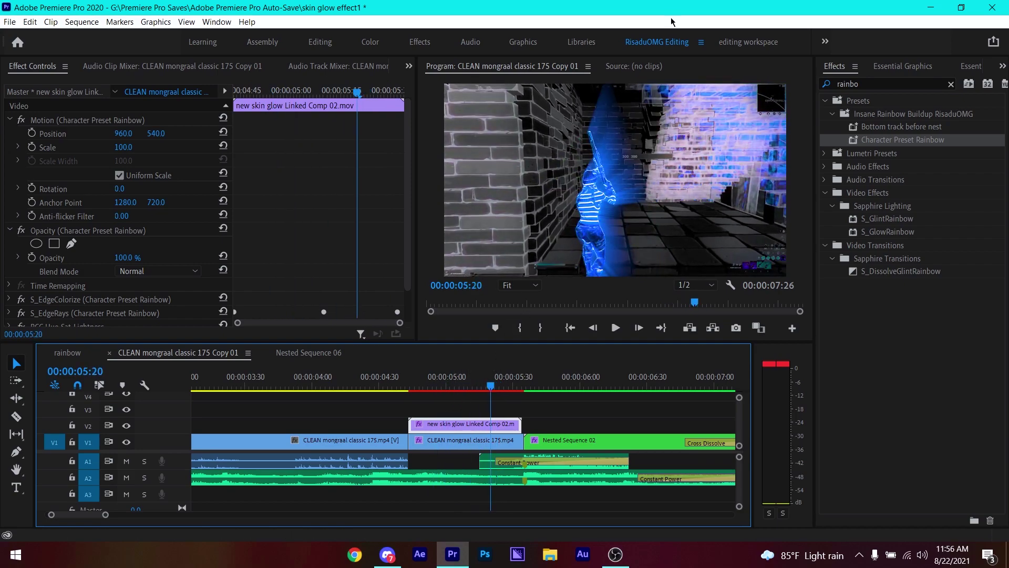
pyautogui.keyDown('shift'); pyautogui.click(444, 440); pyautogui.keyUp('shift')
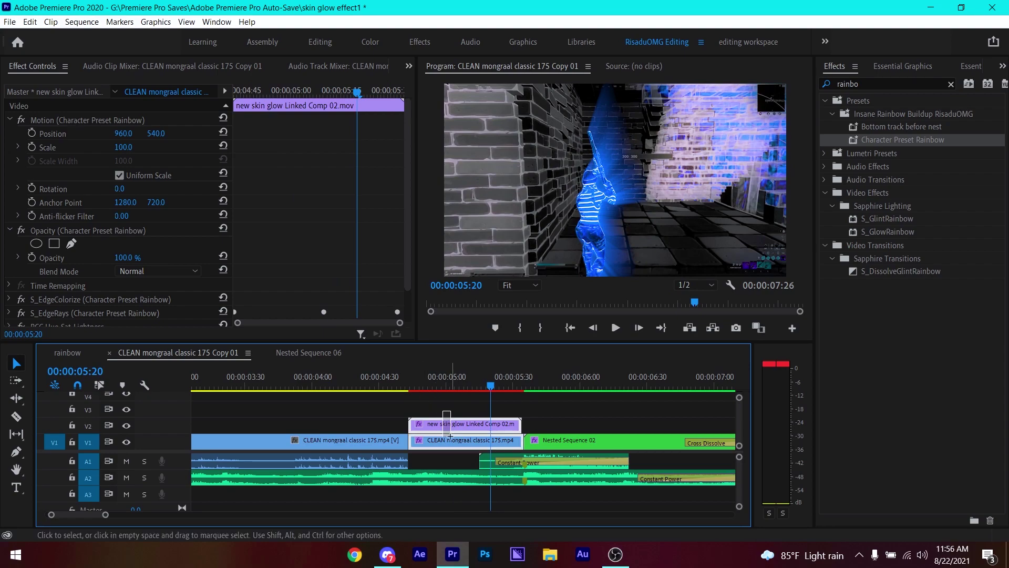
pyautogui.rightClick(444, 440)
# Step: Nest both clips as Nested Sequence 07 and apply S_BlurMoCurves to it
pyautogui.click(468, 278)
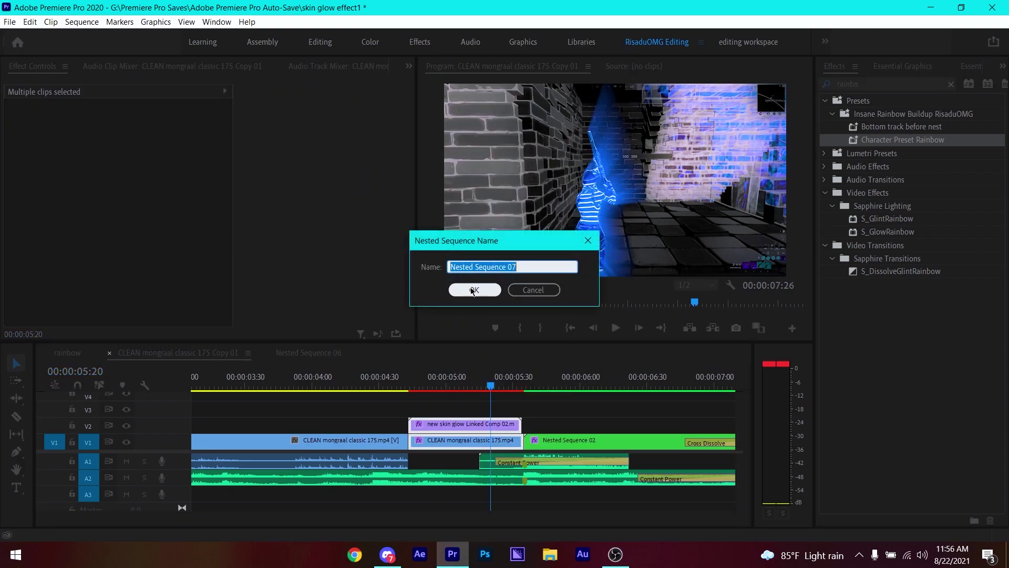
pyautogui.click(474, 288)
pyautogui.click(868, 83)
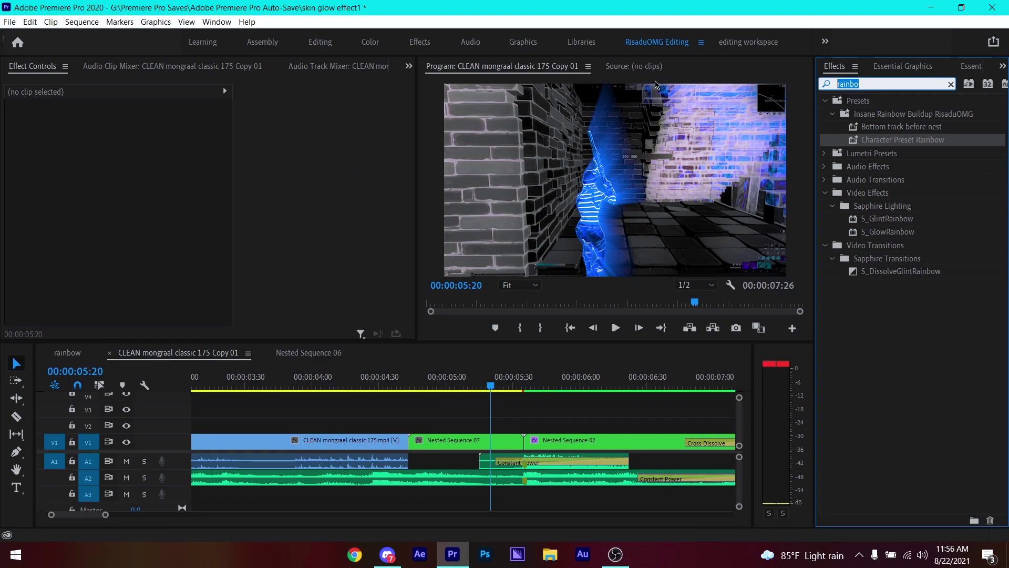
pyautogui.write('s_blur')
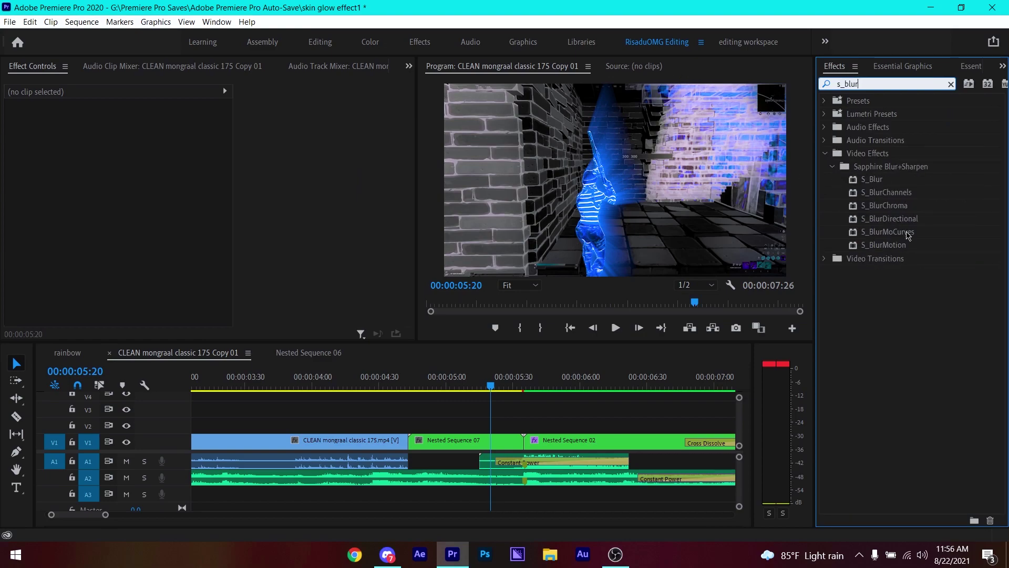
pyautogui.moveTo(908, 235); pyautogui.dragTo(449, 445)
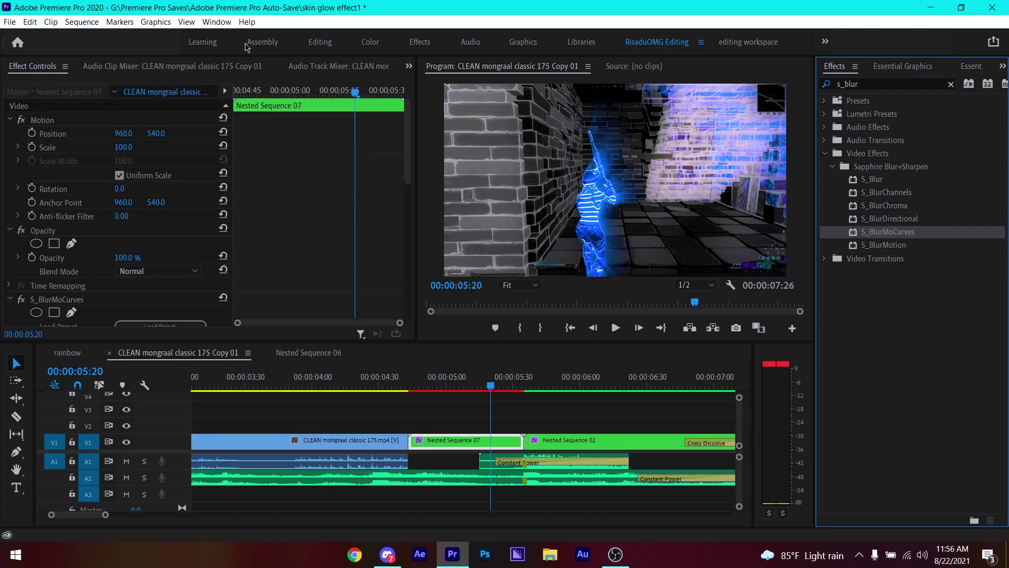
# Step: Animate Z Dist with a keyframe at the nest's start and another at 00:00:05:12
pyautogui.press('Up')
pyautogui.scroll(-8, 29, 214)
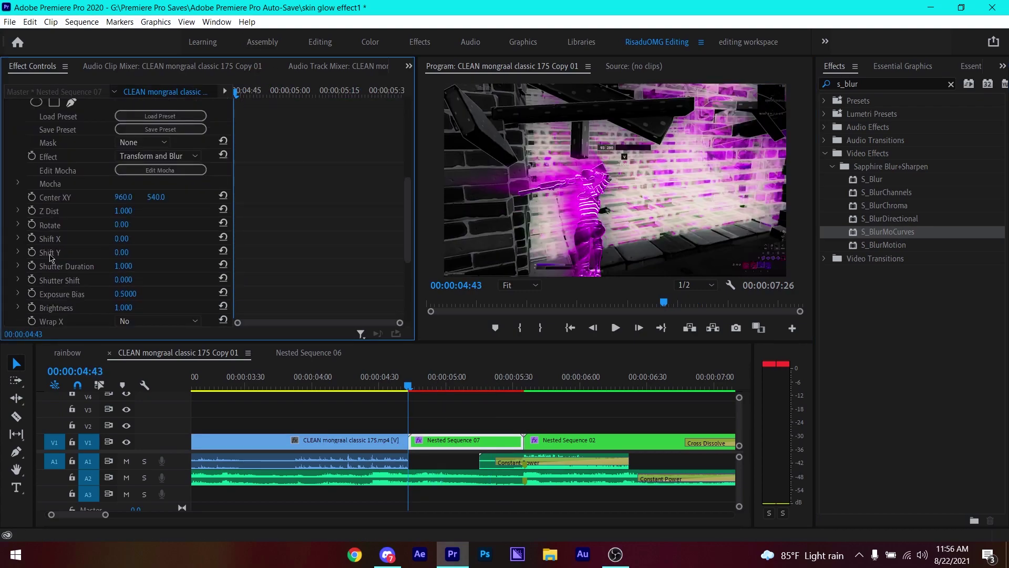
pyautogui.click(31, 210)
pyautogui.moveTo(238, 95); pyautogui.dragTo(331, 96)
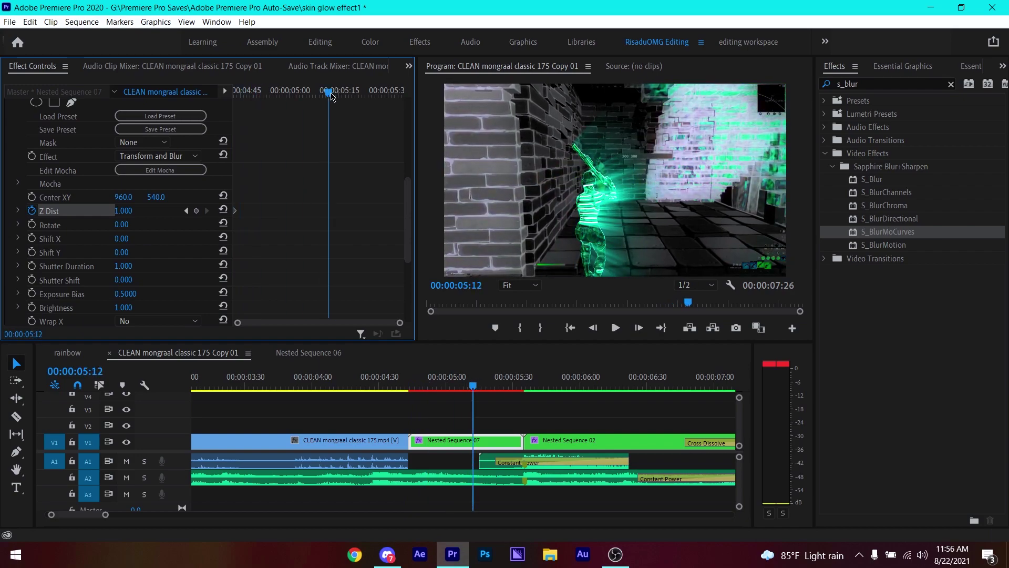
pyautogui.scroll(-1, 303, 209)
pyautogui.click(196, 198)
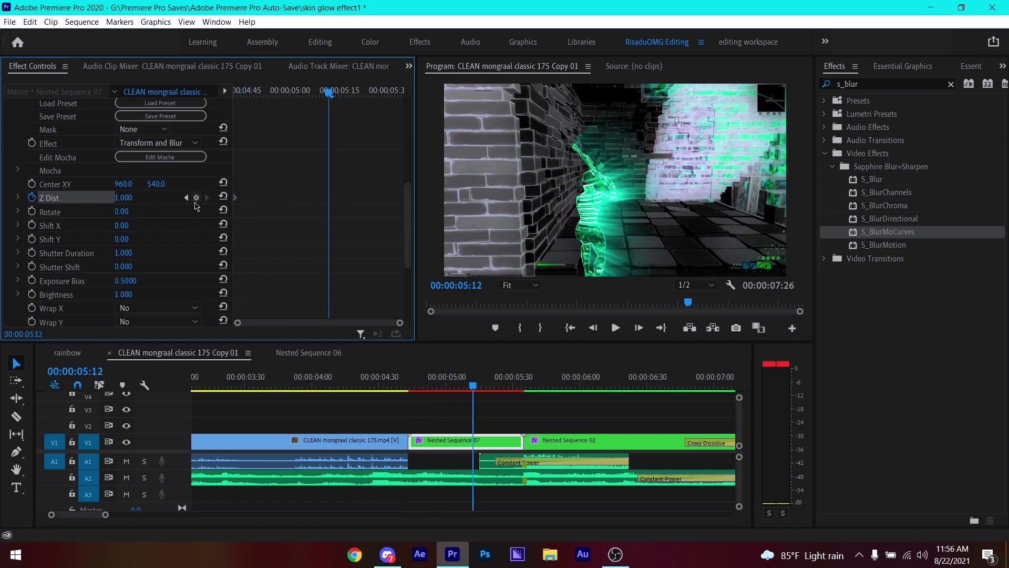
# Step: Set the Z Dist keyframe at 00:00:05:12 to 0.65
pyautogui.moveTo(351, 90); pyautogui.dragTo(414, 96)
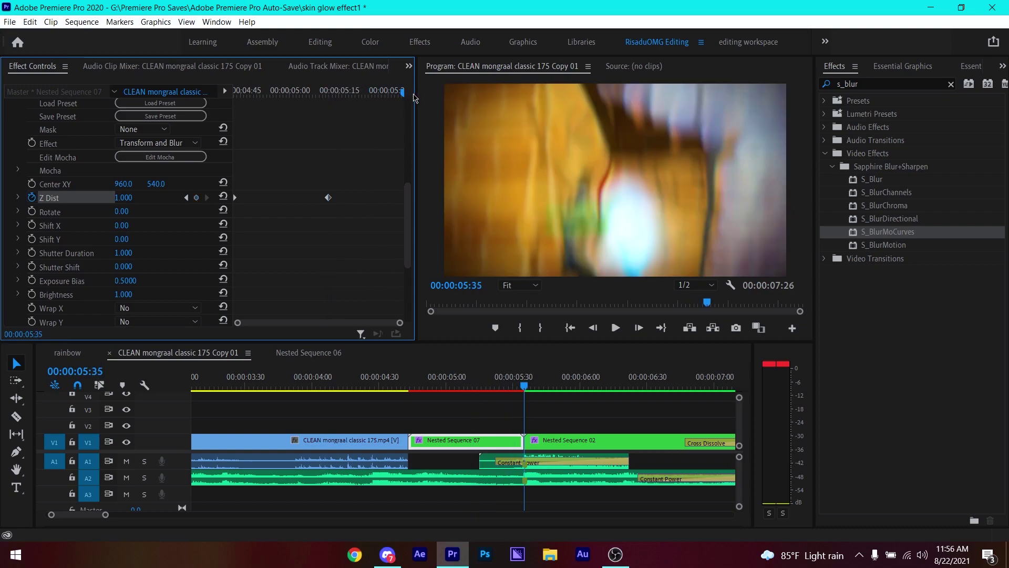
pyautogui.press('Left')
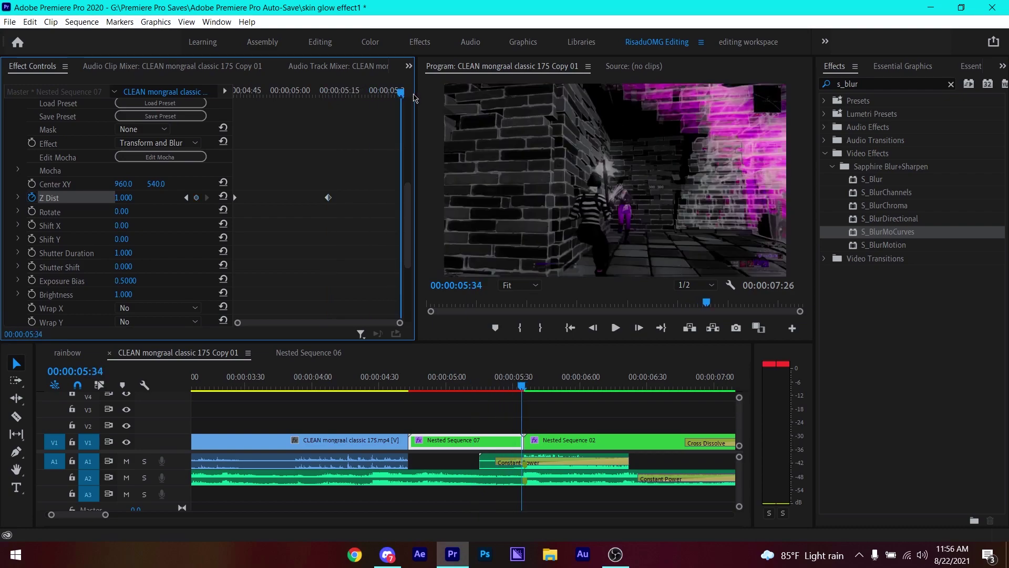
pyautogui.click(187, 197)
pyautogui.click(132, 197)
pyautogui.write('0')
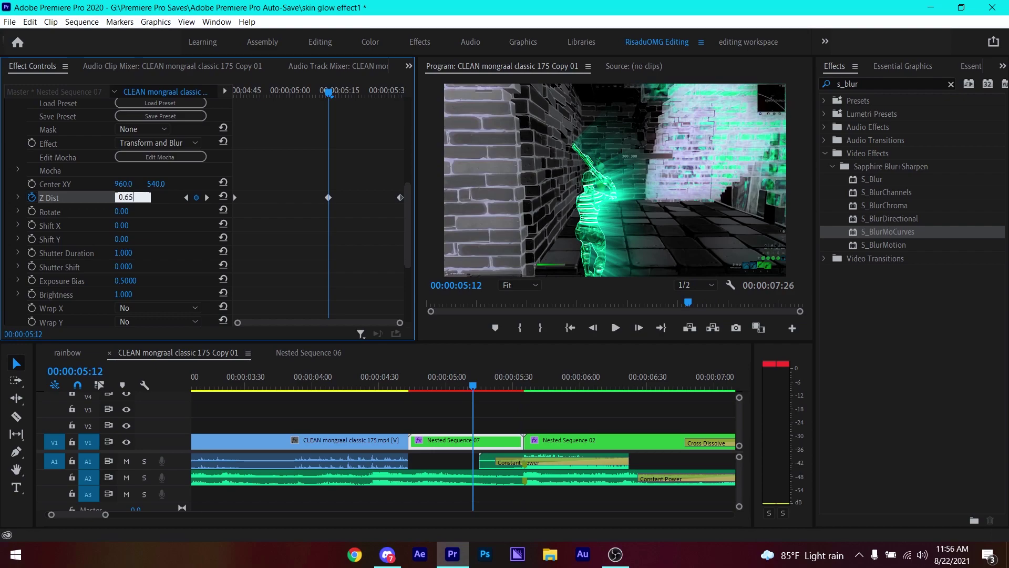
pyautogui.write('.65')
pyautogui.press('Return')
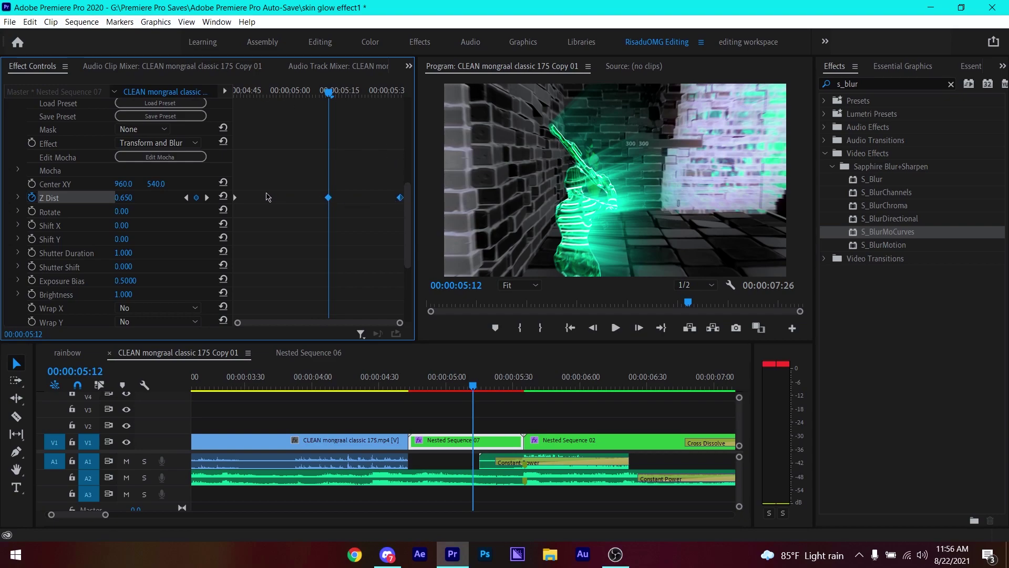
# Step: Convert the Z Dist keyframes to Continuous Bezier and ease the velocity curve at 05:12
pyautogui.rightClick(236, 200)
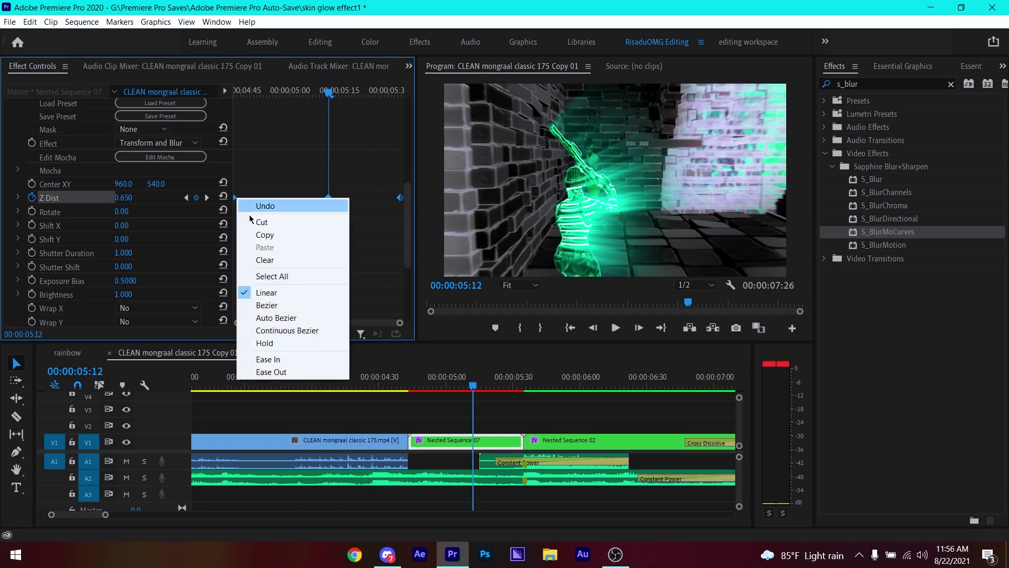
pyautogui.click(300, 330)
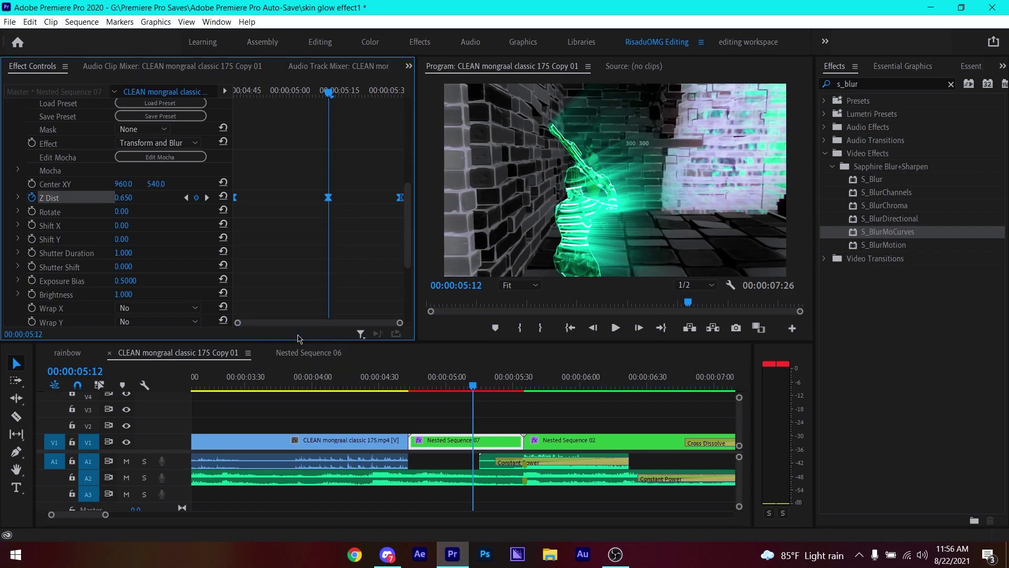
pyautogui.click(19, 198)
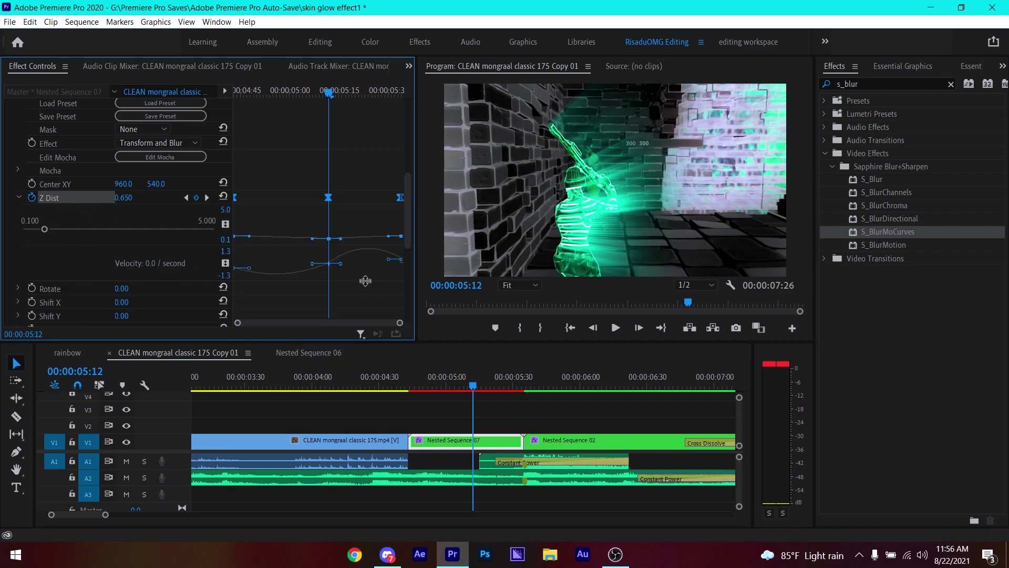
pyautogui.click(328, 198)
pyautogui.moveTo(341, 263); pyautogui.dragTo(398, 263)
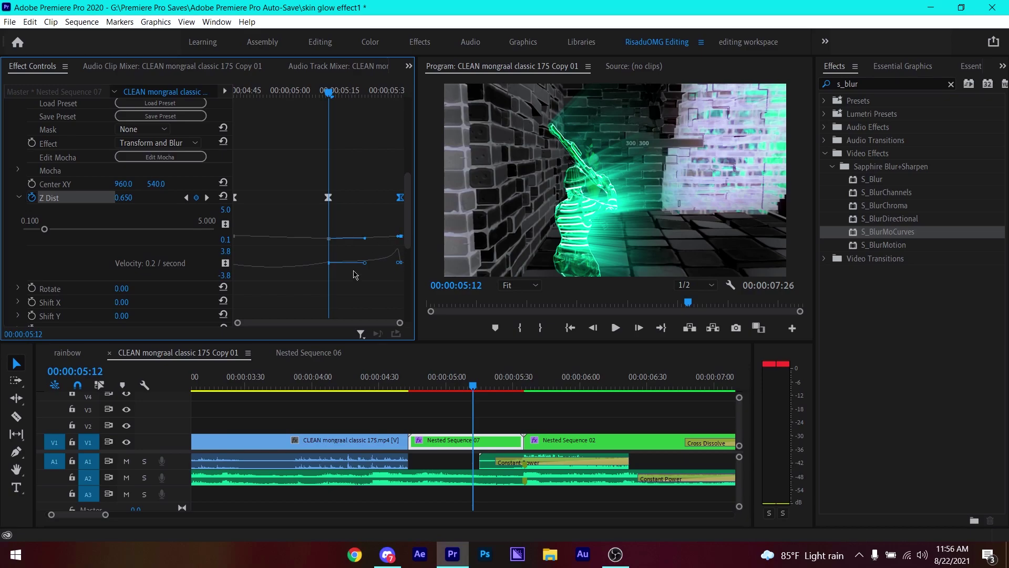
# Step: Play back the sequence, replaying the blur zoom from about 4:37
pyautogui.click(458, 418)
pyautogui.press('space')
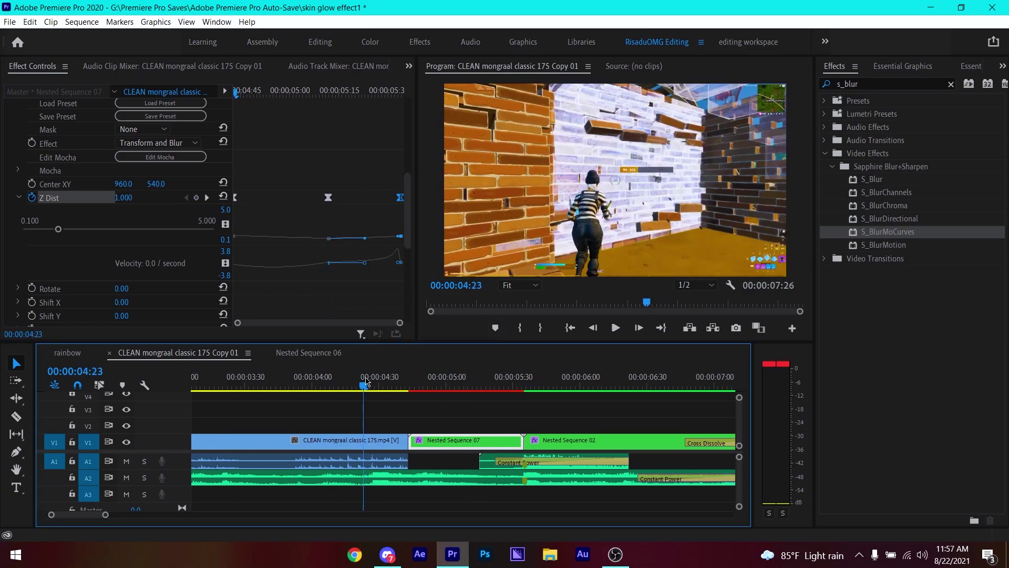
pyautogui.click(396, 379)
pyautogui.click(396, 377)
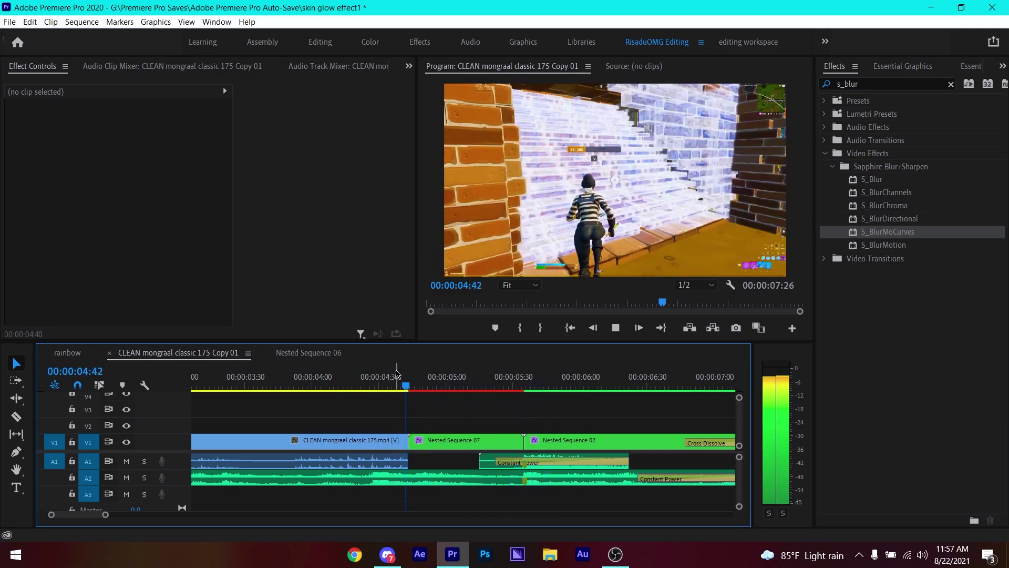